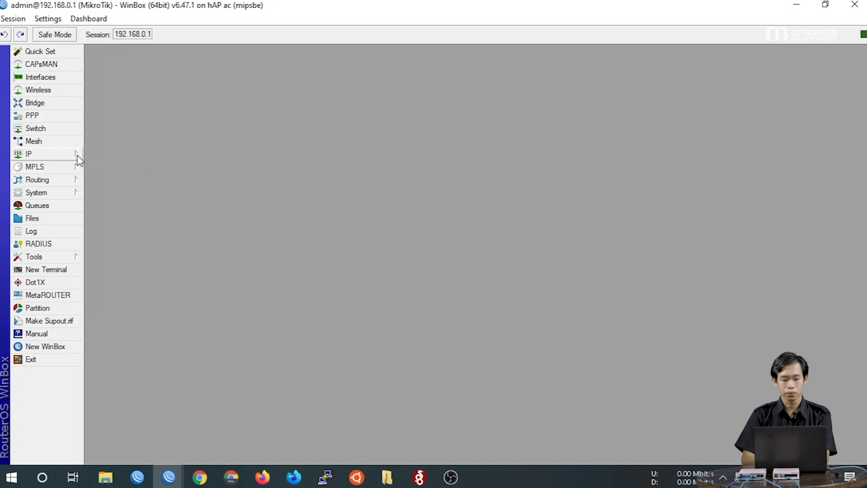
# Step: Start a new entry in the router's IP address list and set its address to 10.0.0.1/30
pyautogui.click(124, 175)
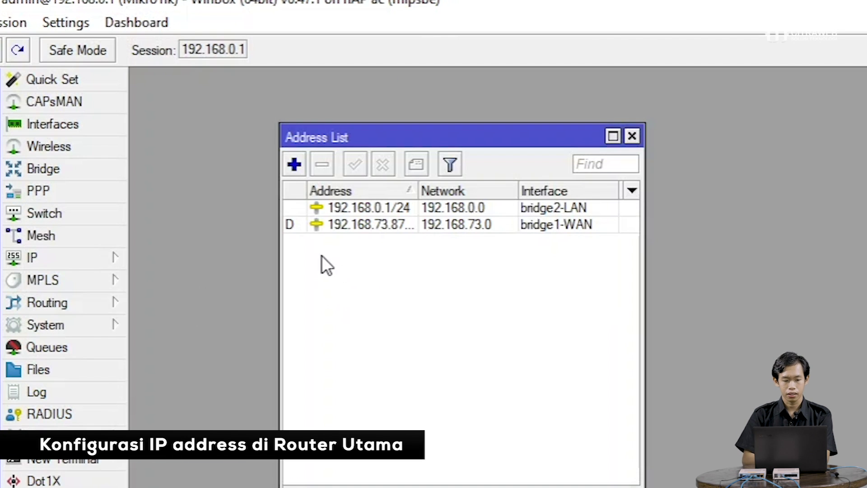
pyautogui.click(294, 164)
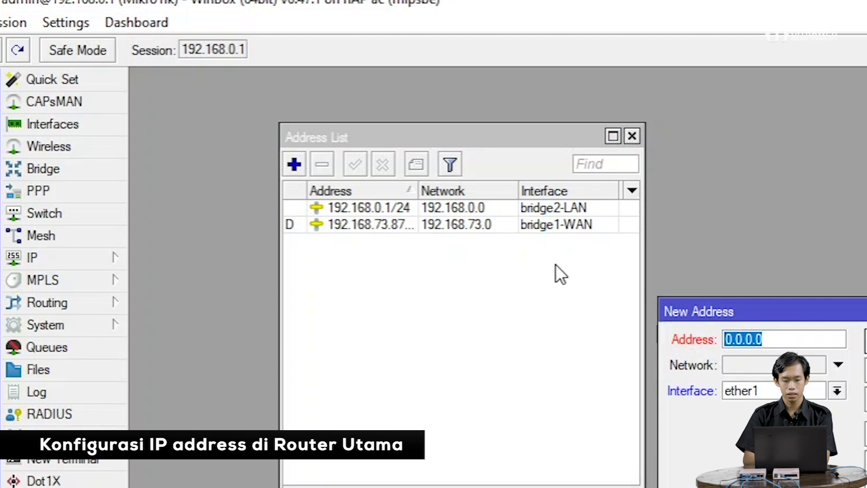
pyautogui.moveTo(767, 312); pyautogui.dragTo(761, 139)
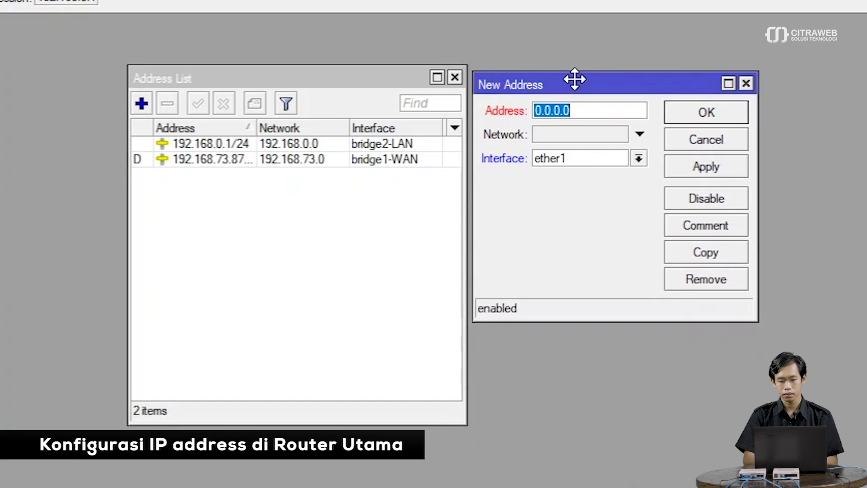
pyautogui.click(582, 110)
pyautogui.press('BackSpace')
pyautogui.press('BackSpace')
pyautogui.press('BackSpace')
pyautogui.press('BackSpace')
pyautogui.press('BackSpace')
pyautogui.press('BackSpace')
pyautogui.press('BackSpace')
pyautogui.write('10.0.')
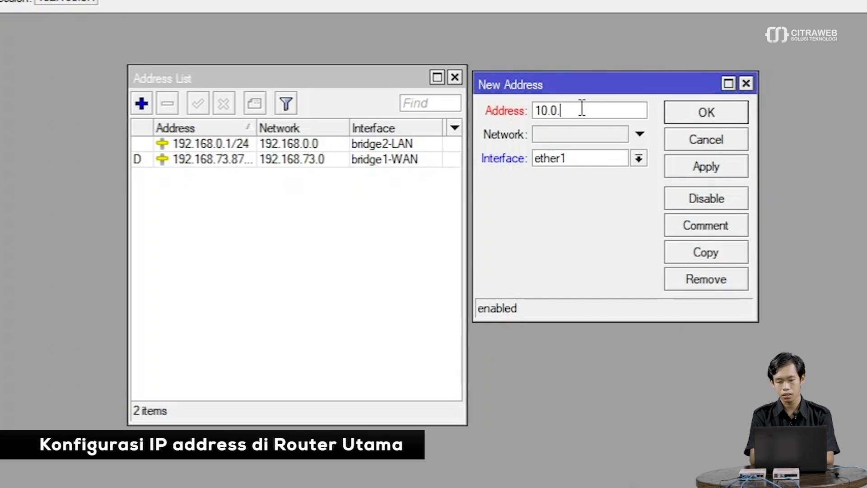
pyautogui.write('0.1/30')
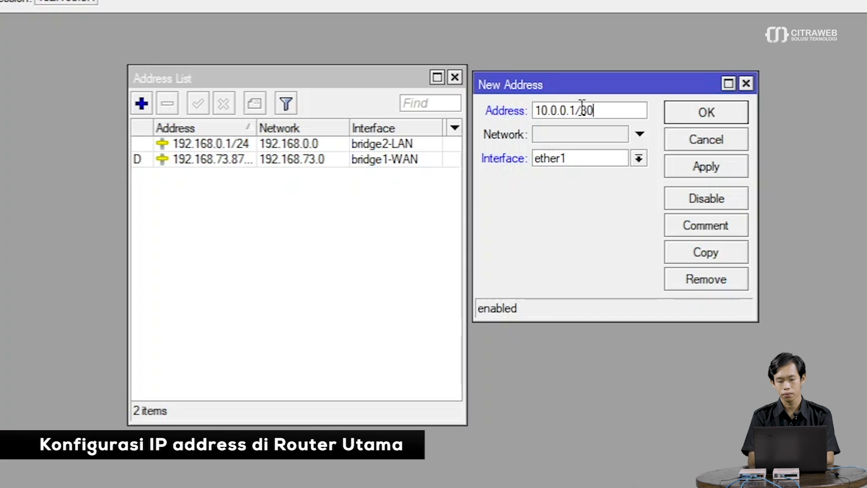
# Step: Assign the new IP address to interface ether2 and save it
pyautogui.click(585, 154)
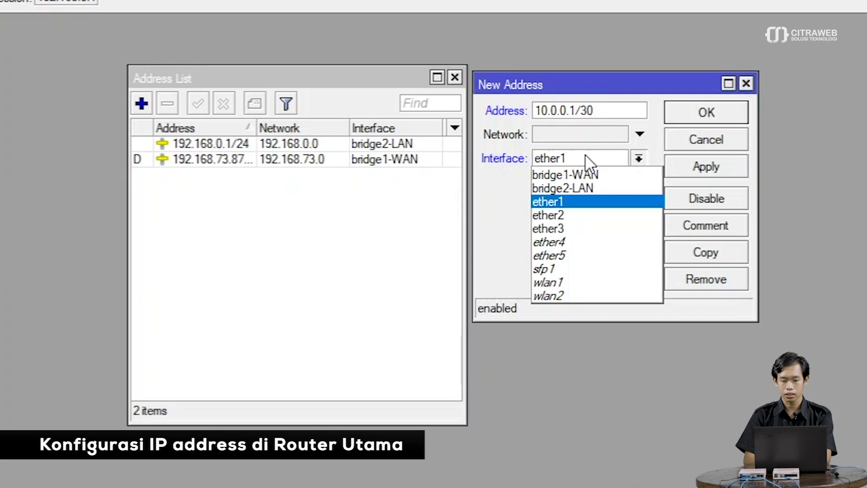
pyautogui.click(585, 216)
pyautogui.click(689, 165)
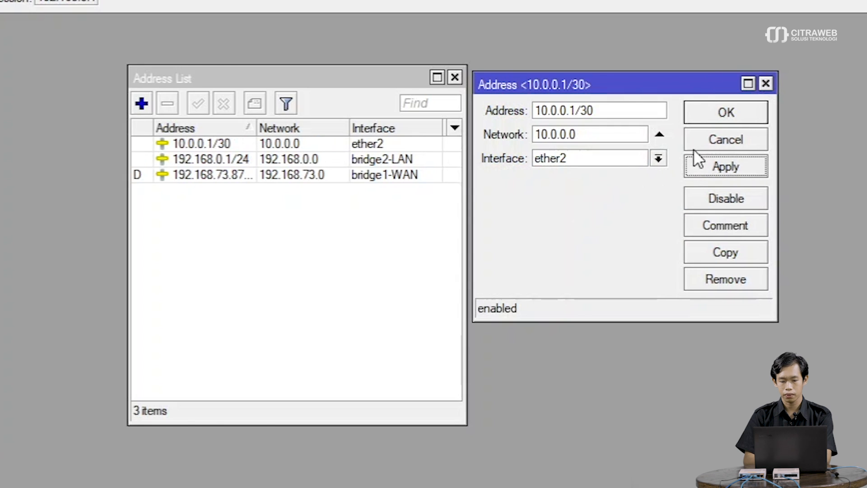
pyautogui.click(702, 118)
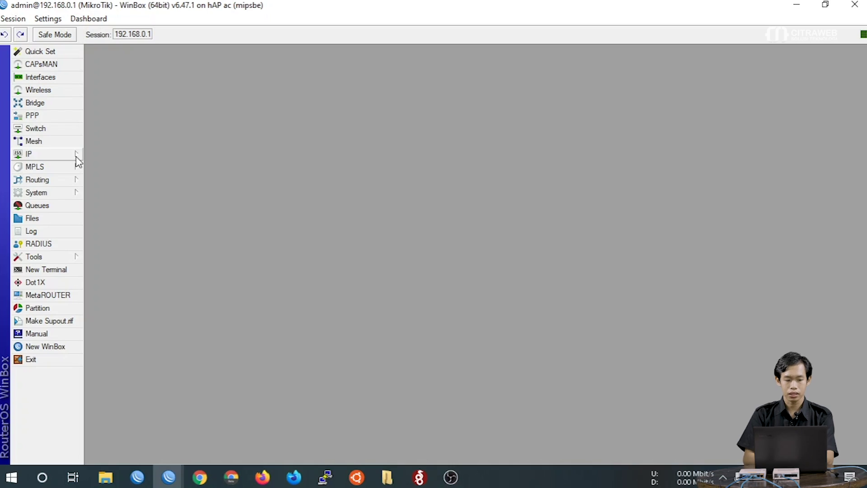
# Step: Start the DHCP server setup wizard and choose ether2 as the server interface
pyautogui.click(77, 156)
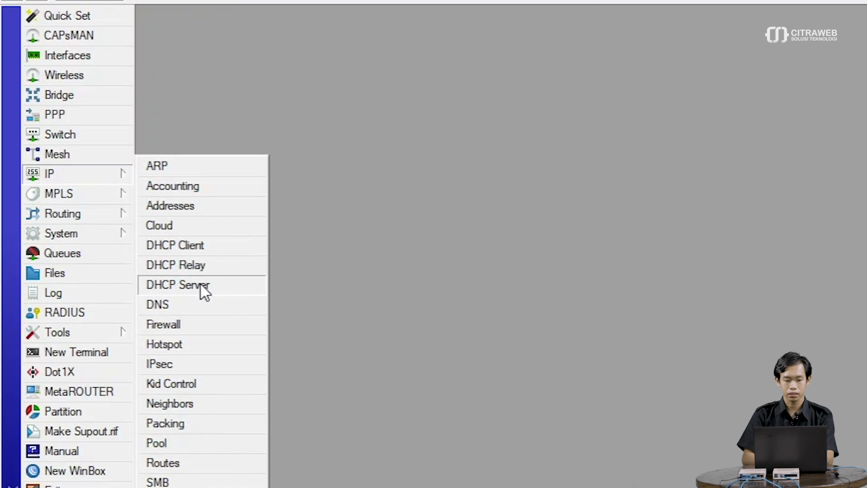
pyautogui.click(200, 284)
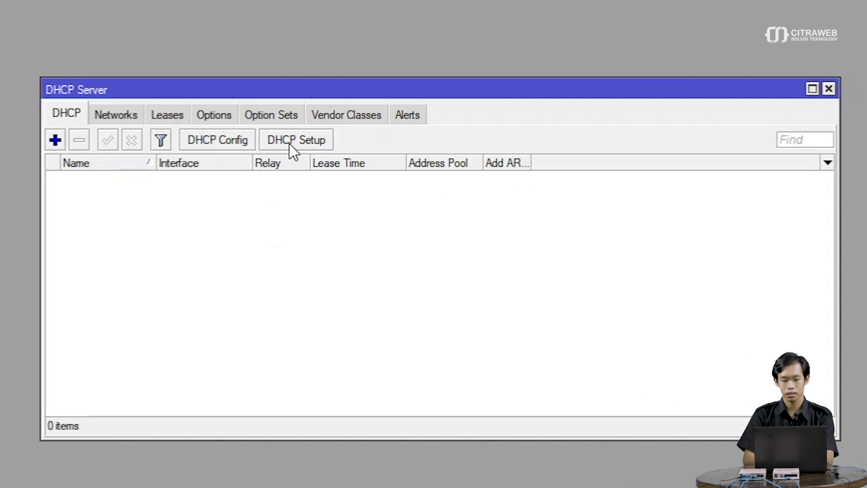
pyautogui.click(289, 144)
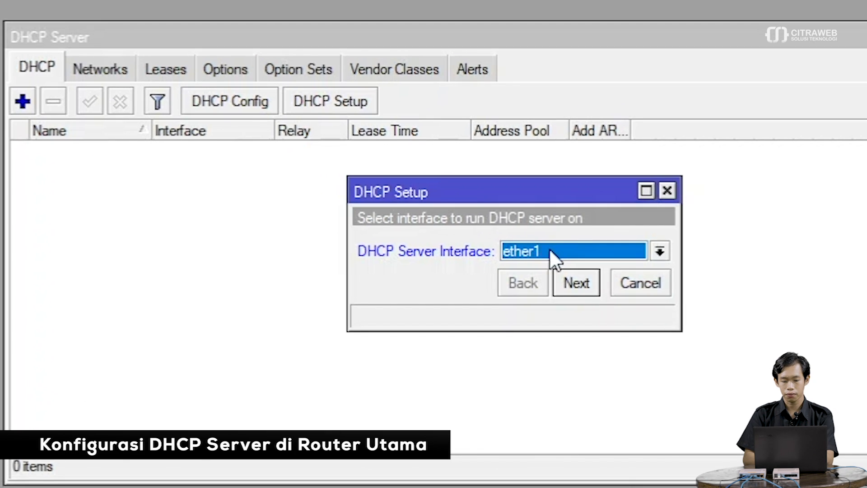
pyautogui.click(550, 253)
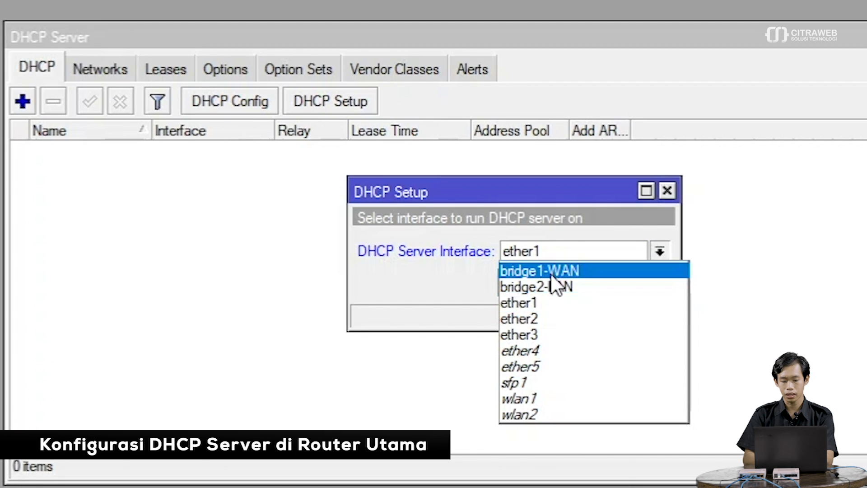
pyautogui.click(558, 319)
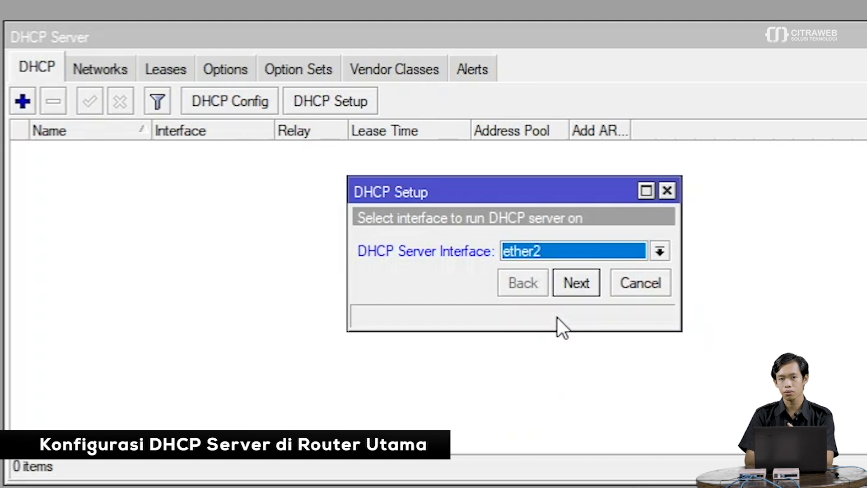
pyautogui.click(578, 284)
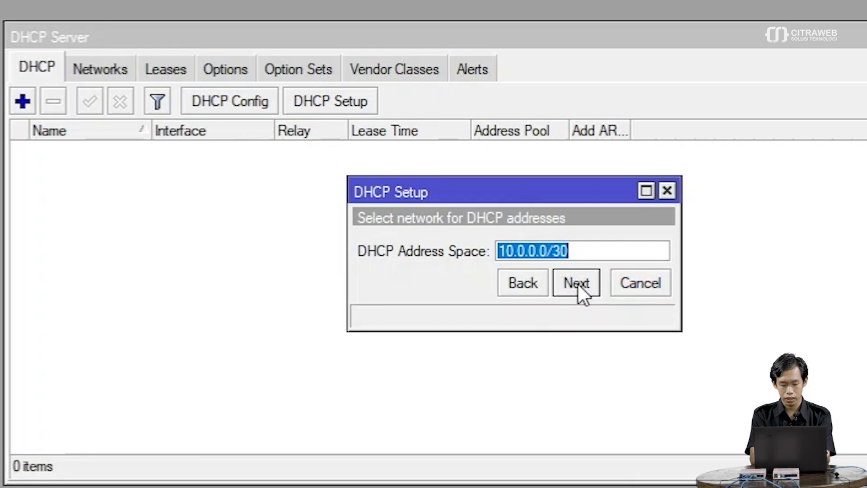
# Step: Set the DHCP address space to 172.16.0.0/24 and accept 172.16.0.1 as both the gateway and the DHCP relay address
pyautogui.write('172.16.0.')
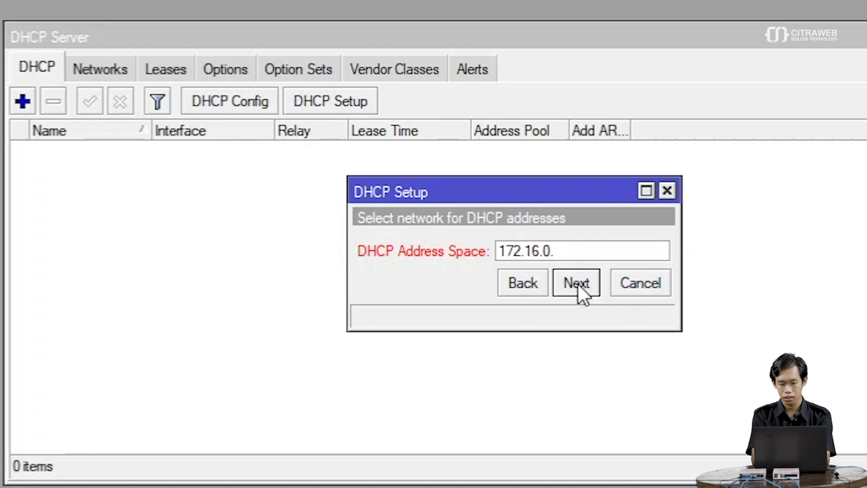
pyautogui.write('0/24')
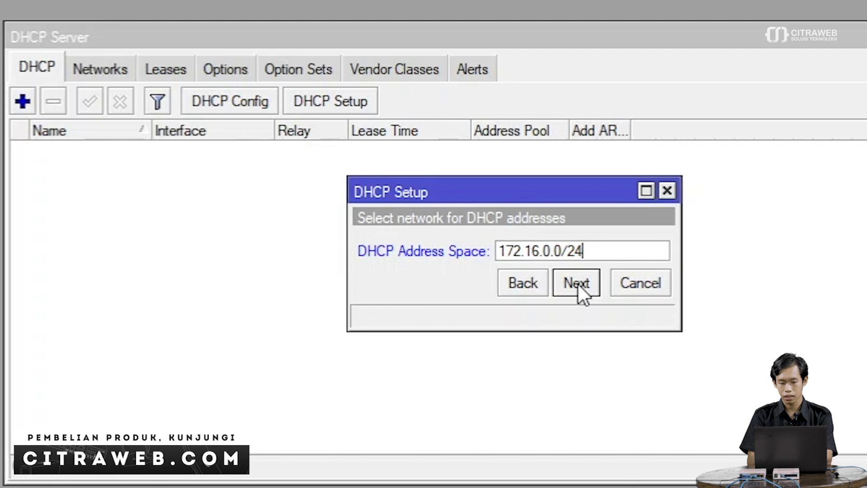
pyautogui.click(578, 283)
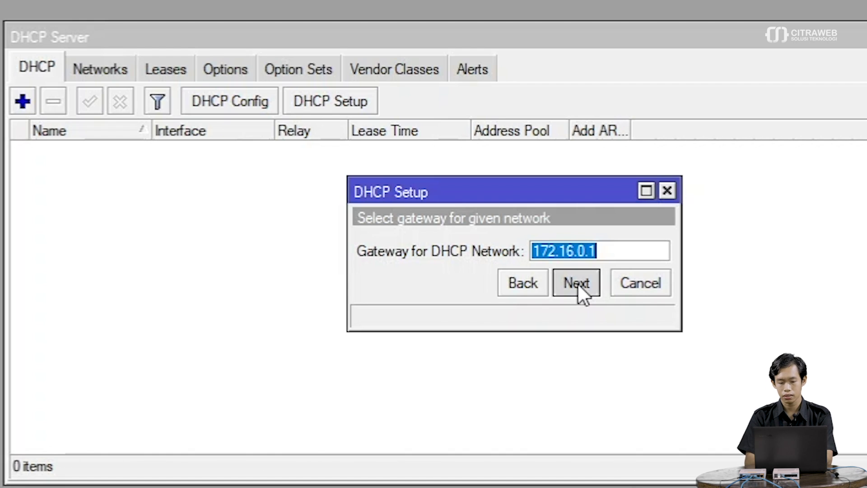
pyautogui.click(578, 283)
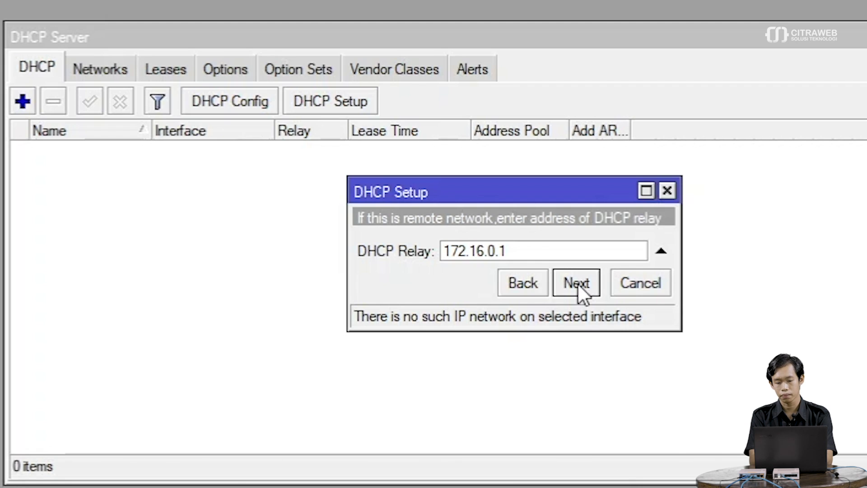
pyautogui.click(577, 282)
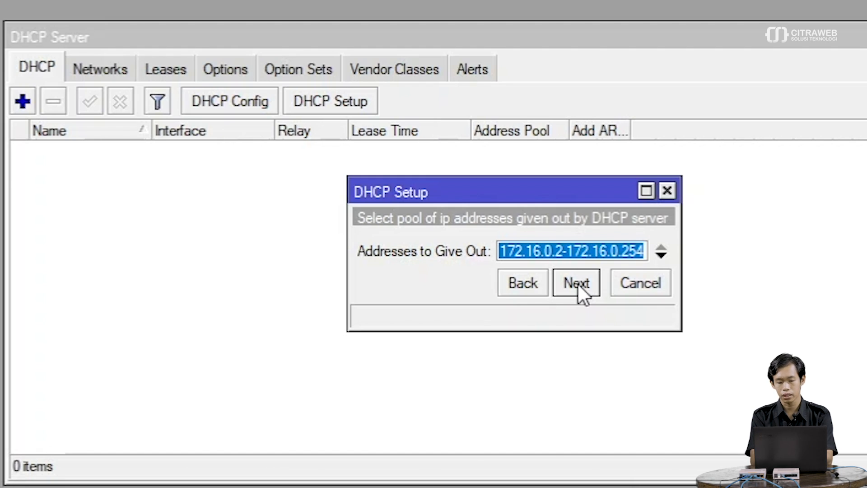
# Step: Complete the DHCP setup with pool 172.16.0.2-172.16.0.254, DNS server 192.168.73.1 and lease time 00:10:00, and close the DHCP server window
pyautogui.click(577, 283)
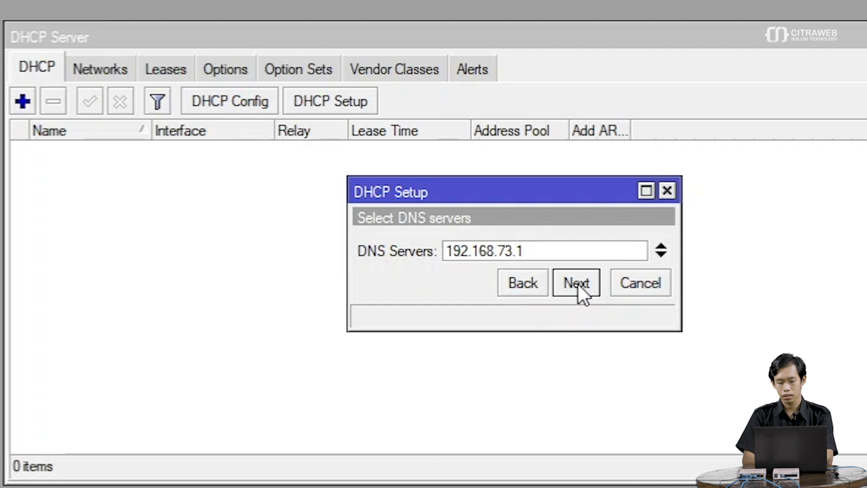
pyautogui.click(578, 284)
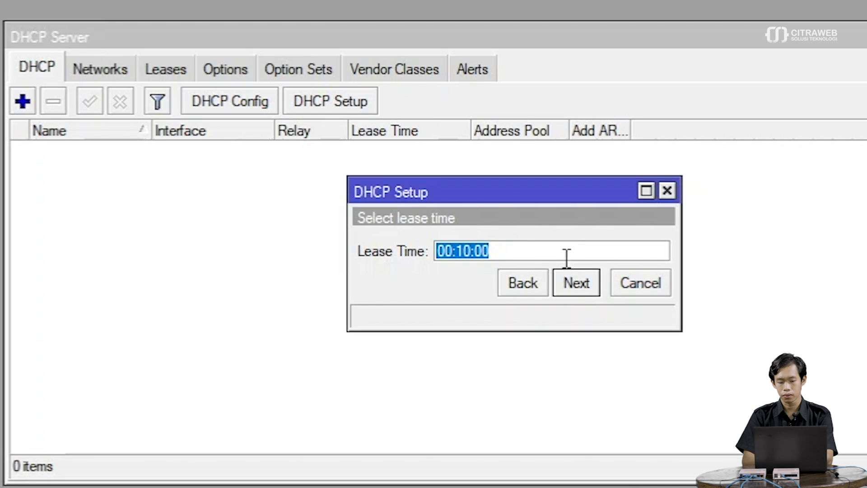
pyautogui.click(560, 252)
pyautogui.click(574, 283)
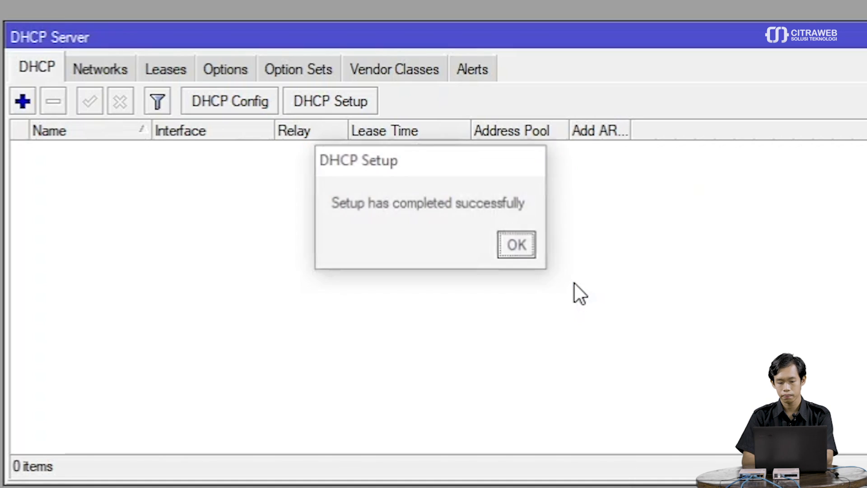
pyautogui.click(520, 252)
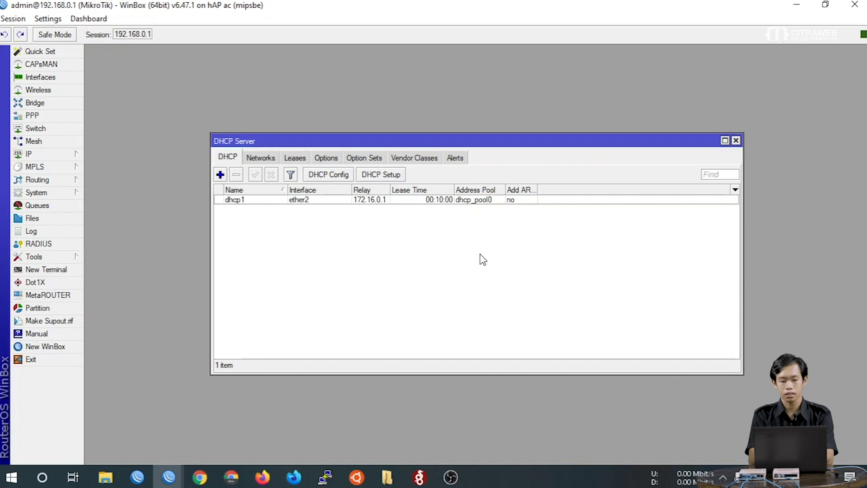
pyautogui.press('Escape')
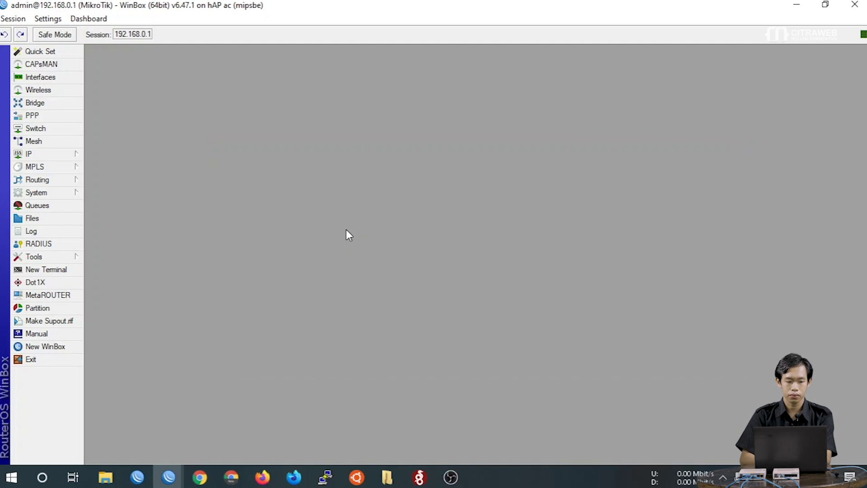
# Step: Start a new static IP route with destination address 172.16.0.0/24
pyautogui.click(72, 154)
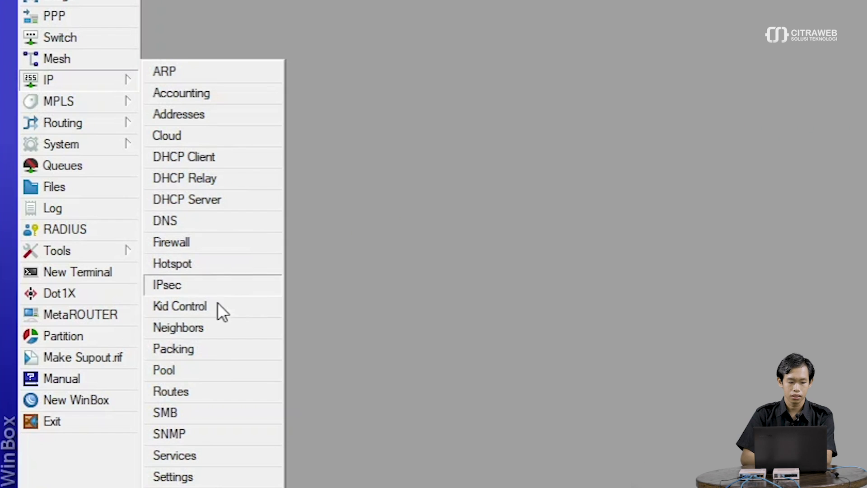
pyautogui.click(209, 396)
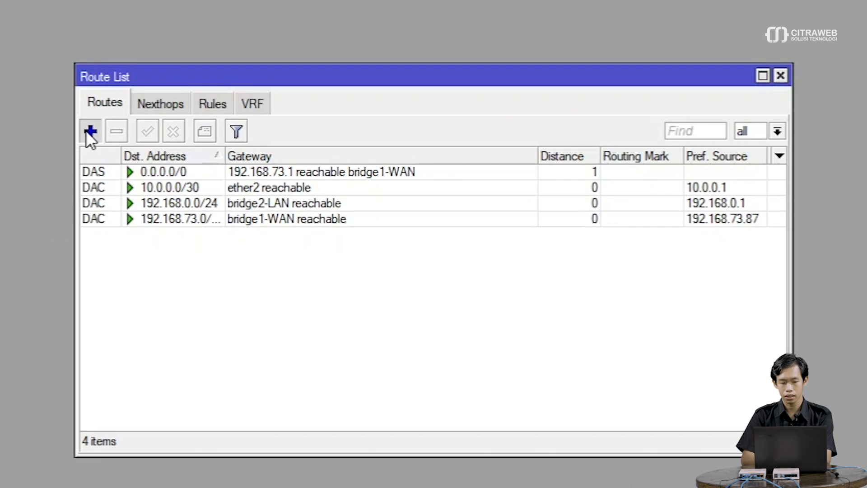
pyautogui.click(86, 130)
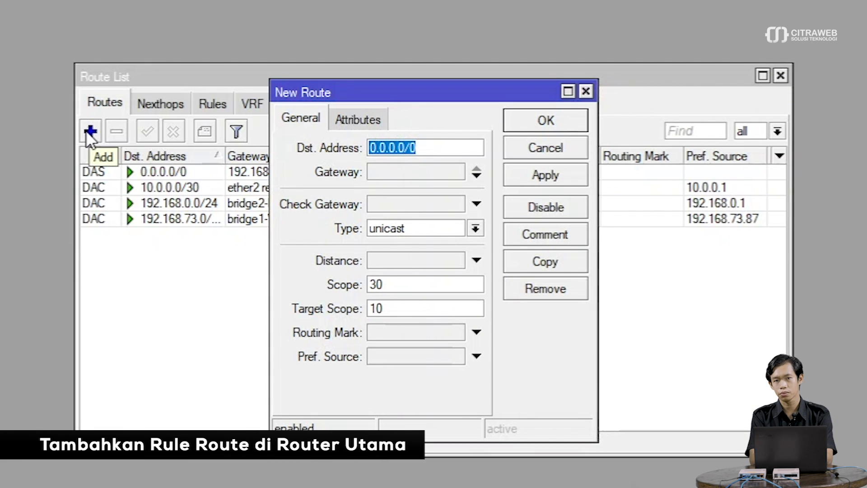
pyautogui.write('17')
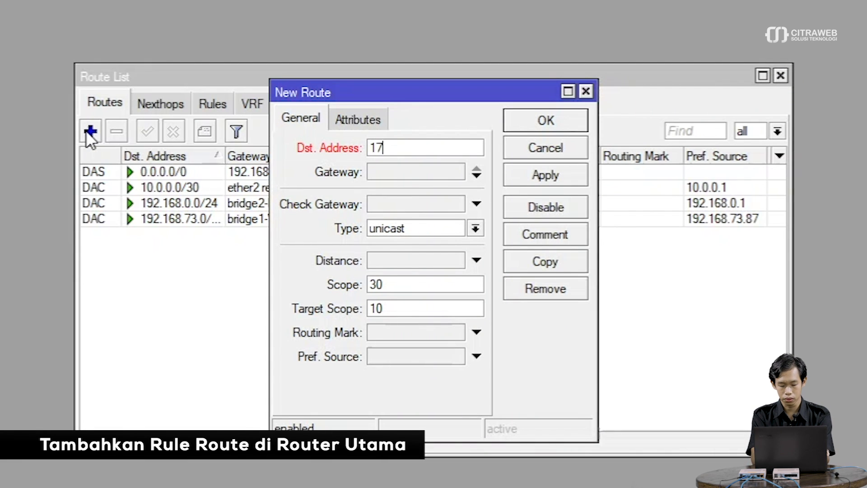
pyautogui.write('2.16.0')
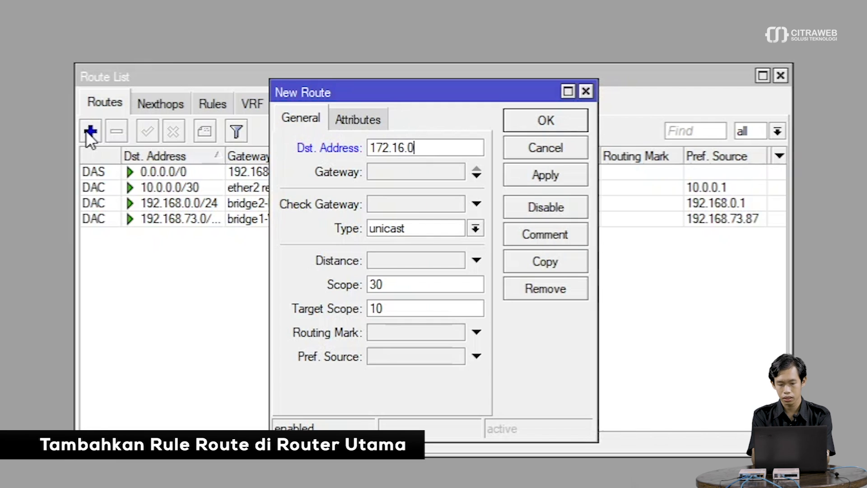
pyautogui.write('.0/24')
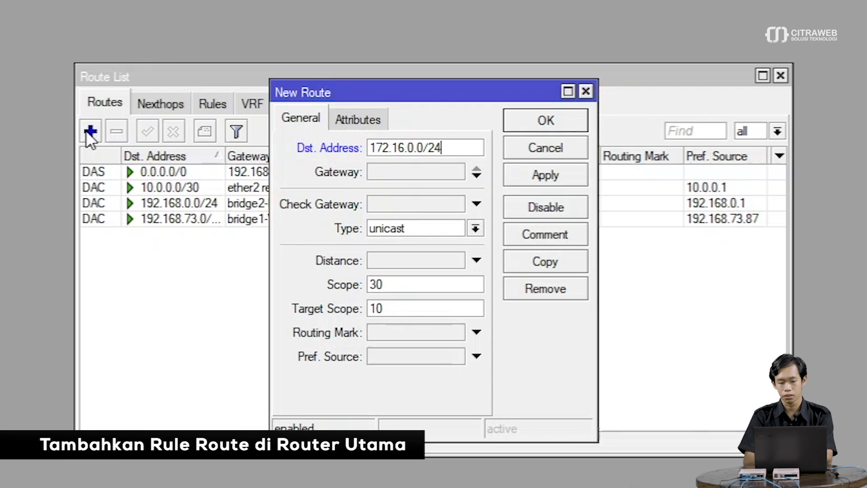
# Step: Set the new route's gateway to 10.0.0.2, save the route and close the route list
pyautogui.click(383, 173)
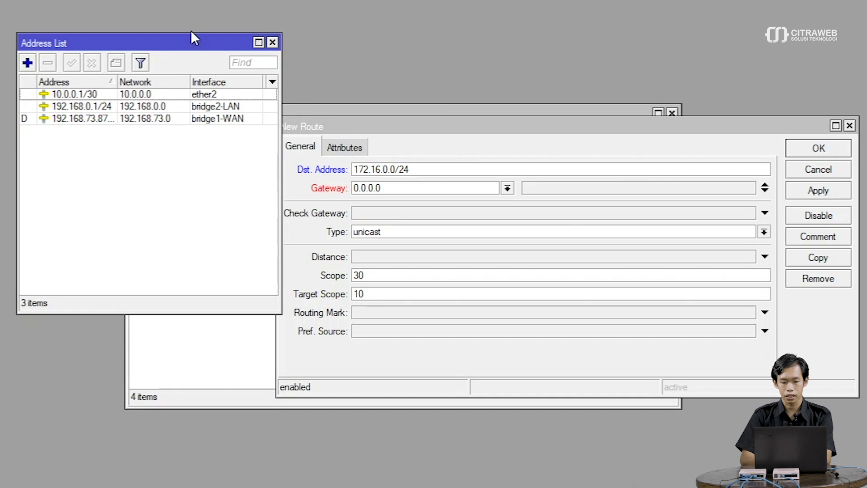
pyautogui.click(400, 188)
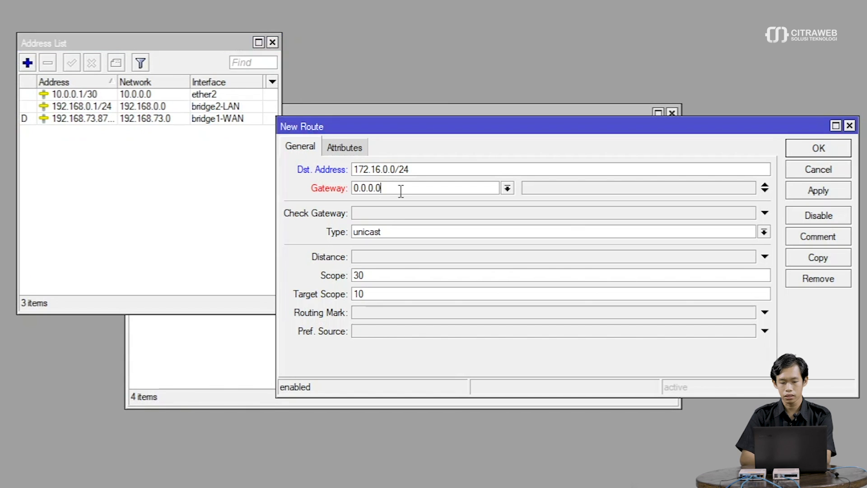
pyautogui.doubleClick(399, 188)
pyautogui.write('10.0.0.2')
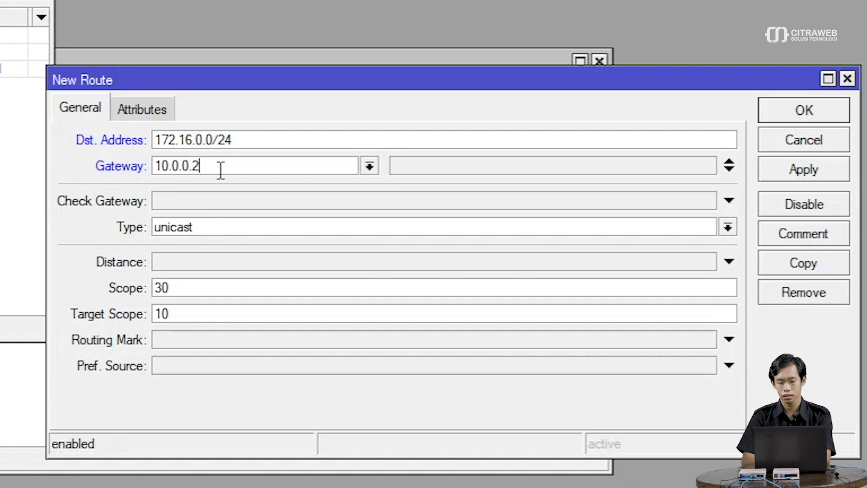
pyautogui.click(797, 113)
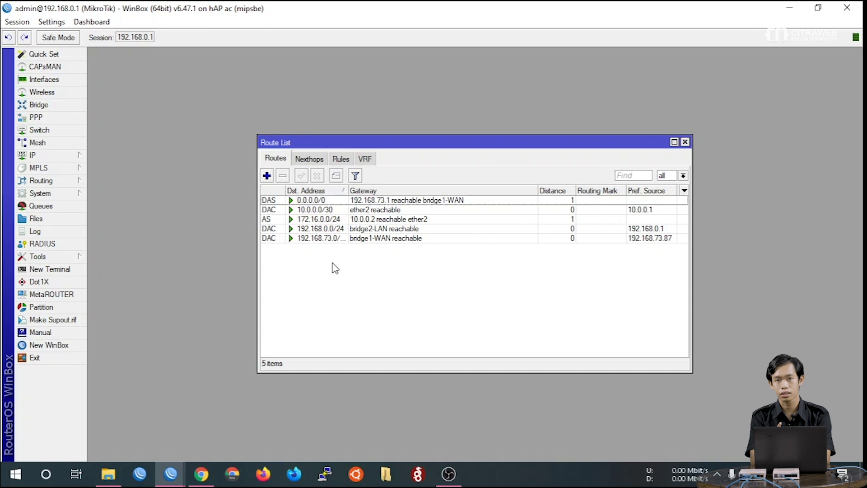
pyautogui.press('Escape')
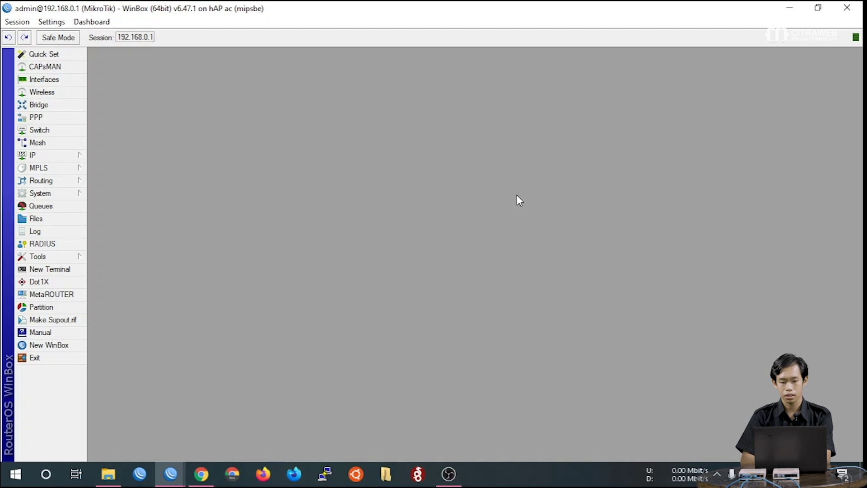
# Step: Close the main router's session, refresh the neighbor list and connect to the RB751U-2HnD router by its MAC address in a maximized window
pyautogui.click(847, 8)
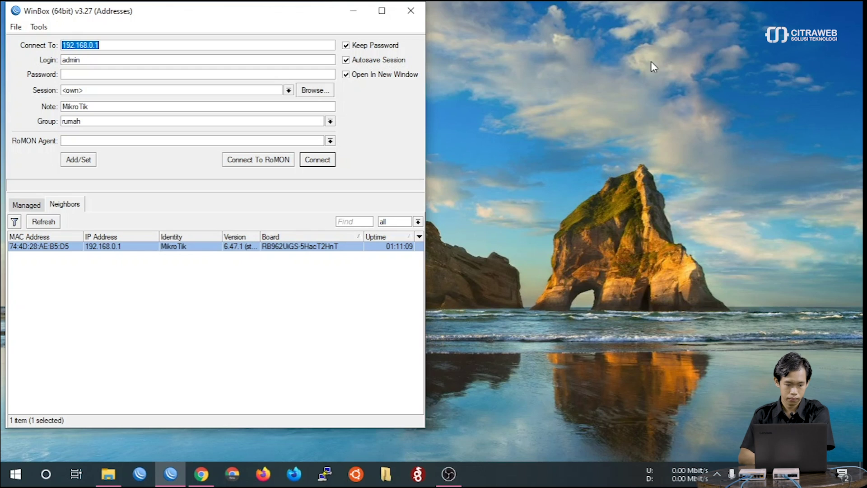
pyautogui.click(43, 223)
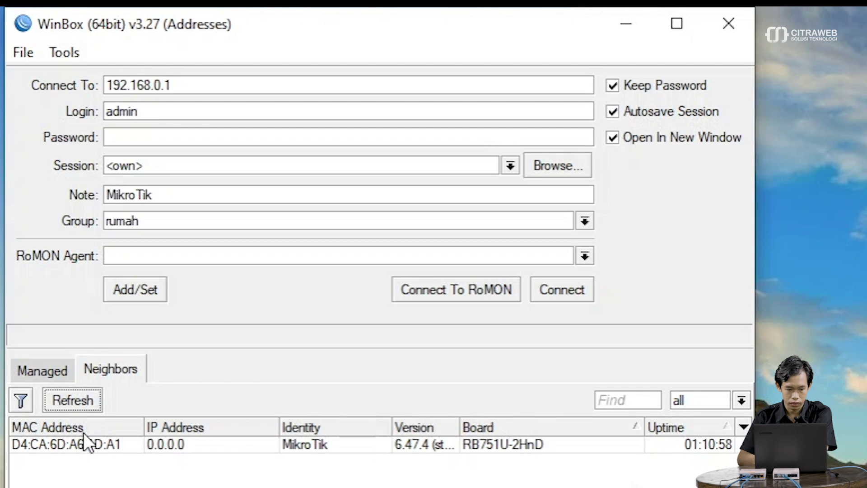
pyautogui.click(51, 245)
pyautogui.doubleClick(86, 439)
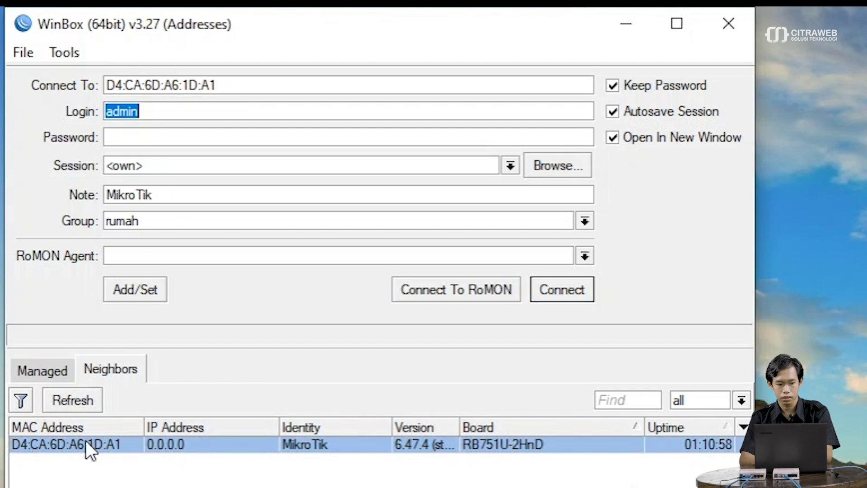
pyautogui.press('Return')
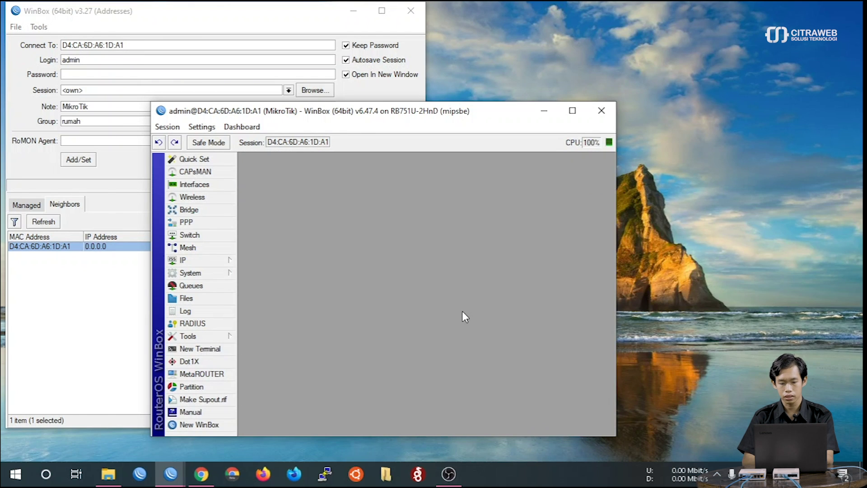
pyautogui.click(572, 111)
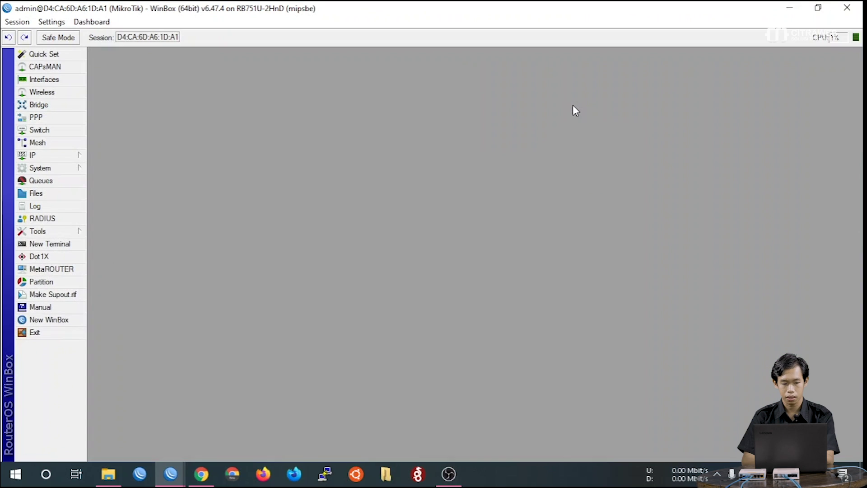
# Step: Start a new IP address entry and check the neighbor list for the interface that faces the main router
pyautogui.click(45, 155)
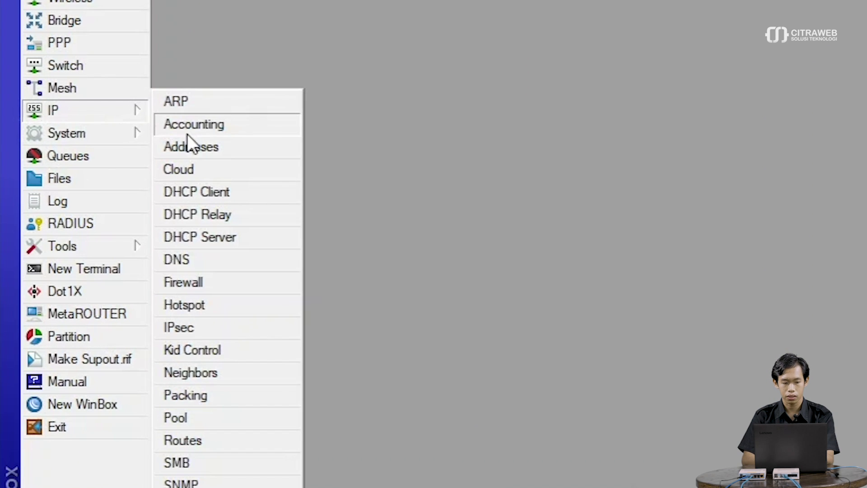
pyautogui.click(193, 146)
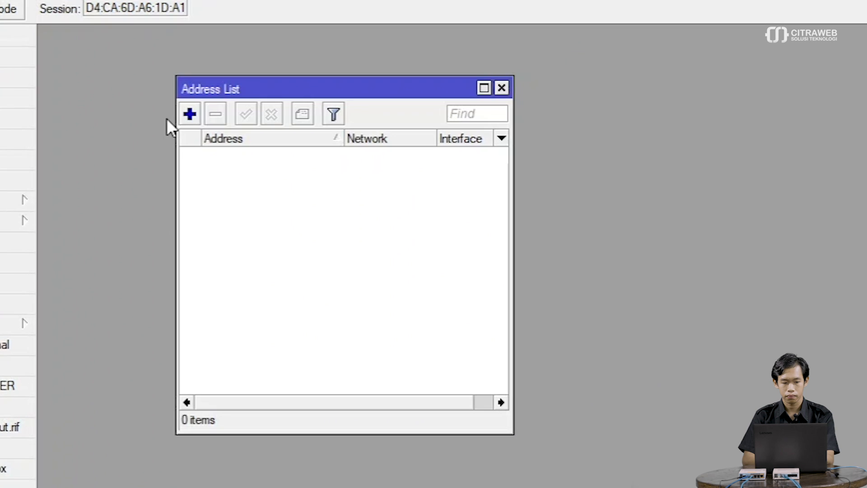
pyautogui.click(188, 116)
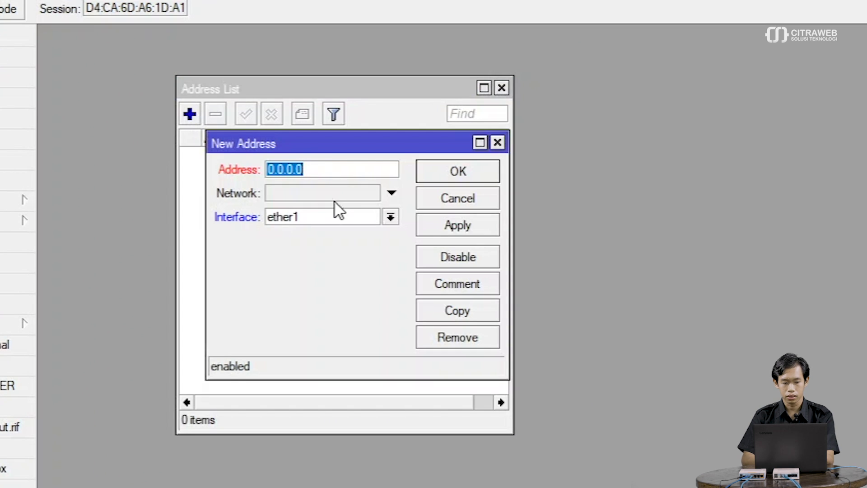
pyautogui.click(6, 192)
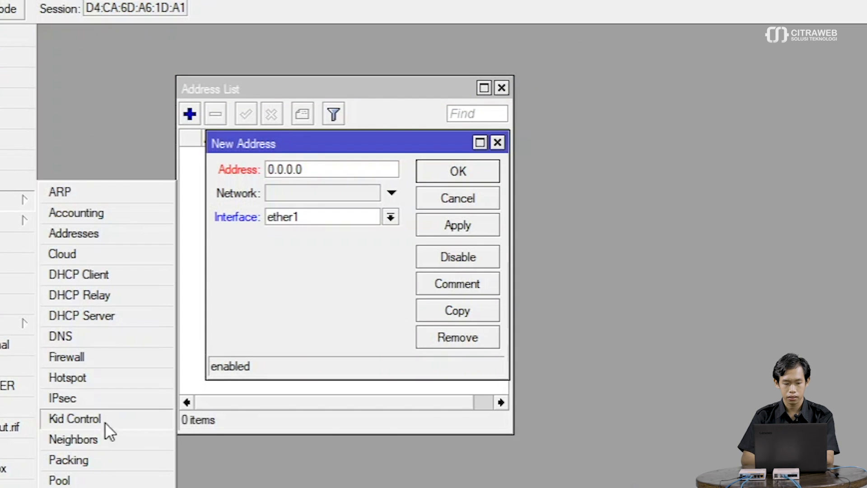
pyautogui.click(68, 439)
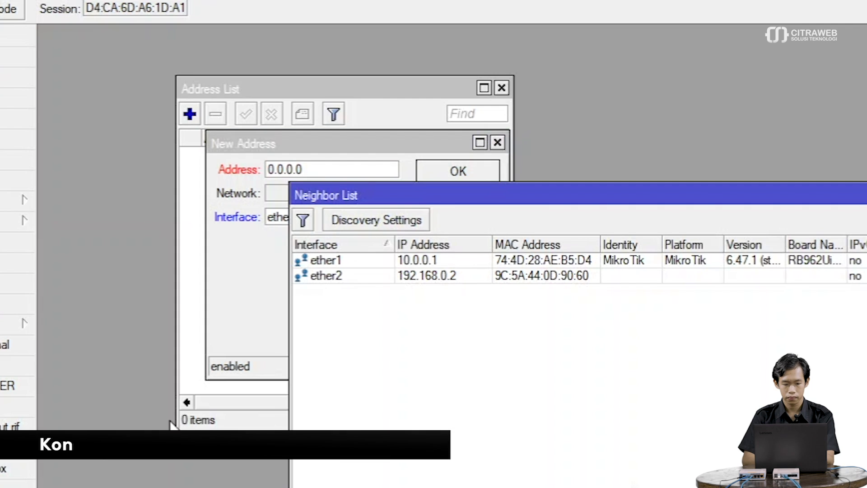
pyautogui.click(478, 265)
pyautogui.press('Escape')
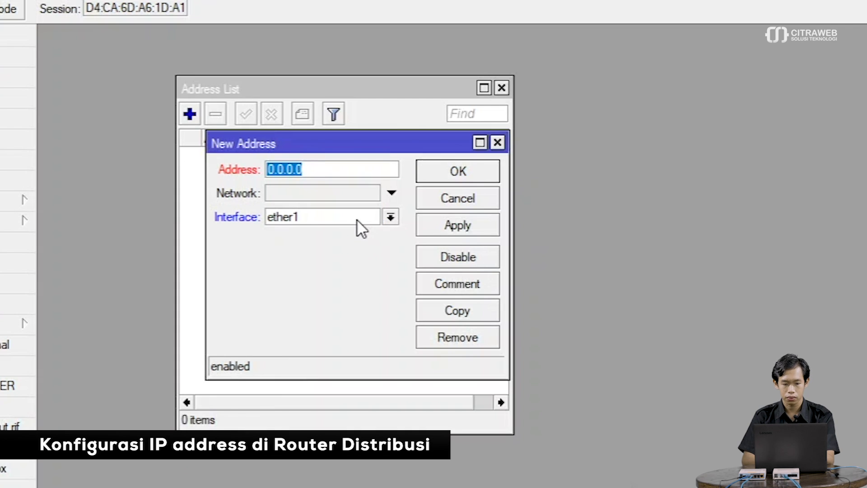
# Step: Assign the address 10.0.0.2/30 to interface ether1 and save the entry
pyautogui.write('1')
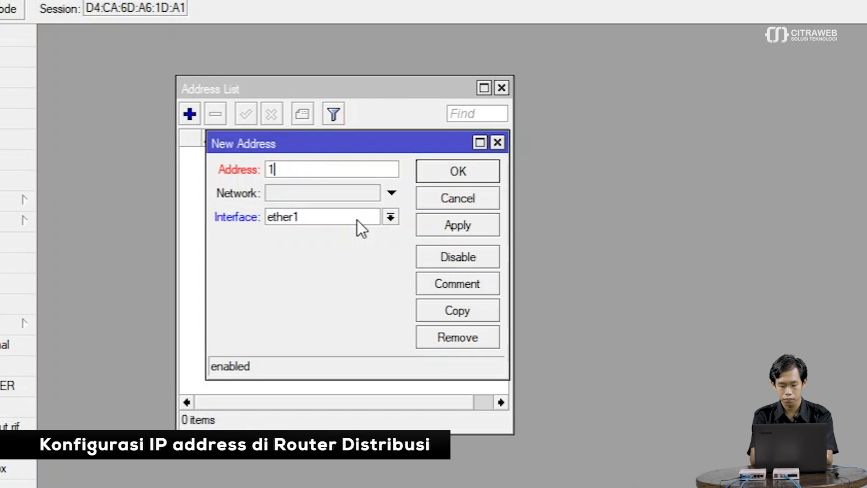
pyautogui.write('0.0.0.2')
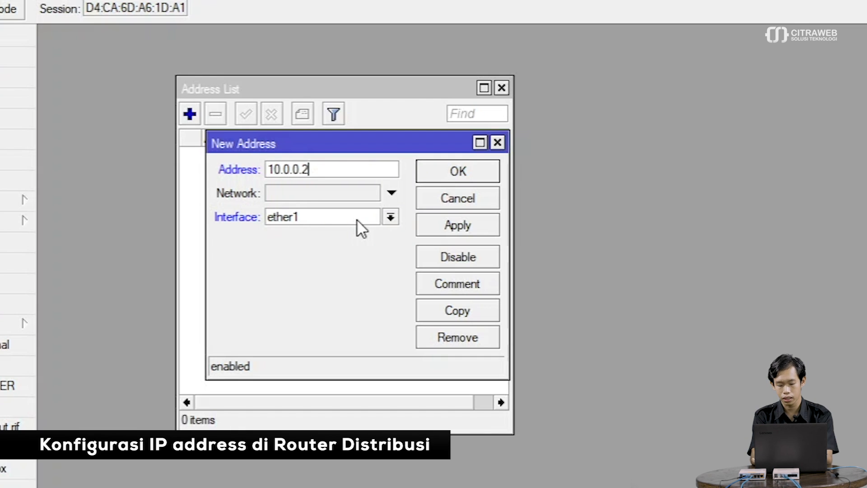
pyautogui.write('/30')
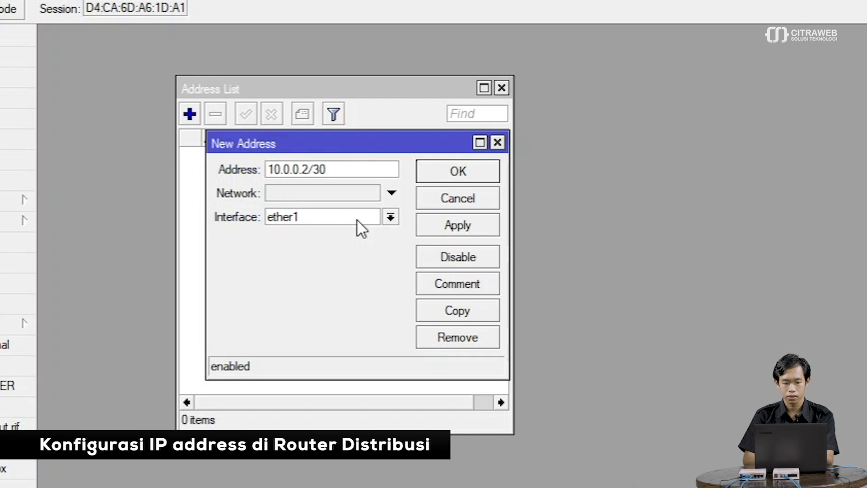
pyautogui.click(423, 178)
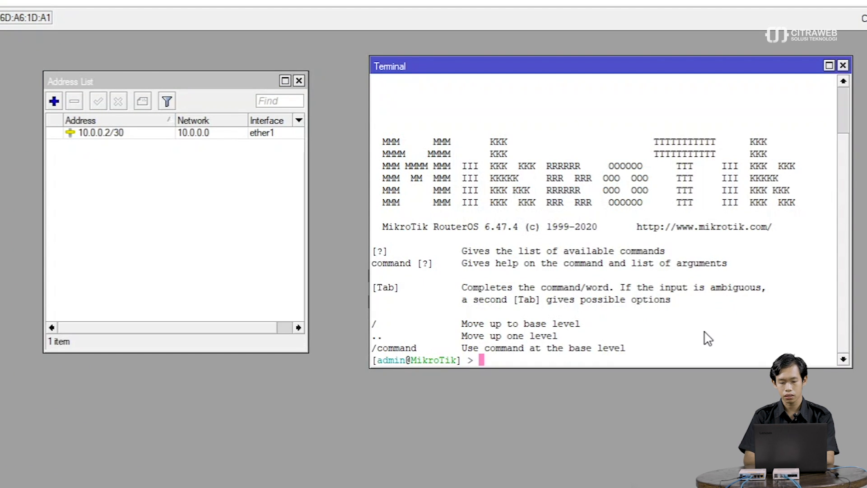
# Step: Ping the main router at 10.0.0.1 from the terminal to test the link, and close the terminal
pyautogui.write('ping 10.0.0.1')
pyautogui.press('Return')
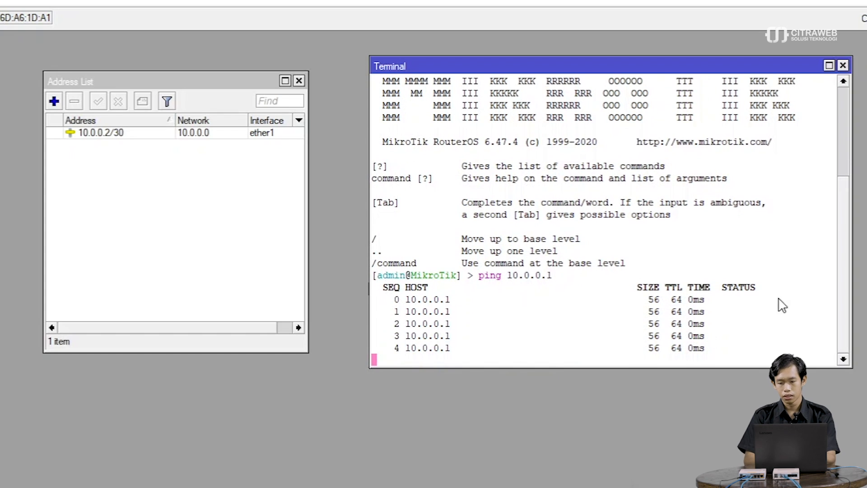
pyautogui.click(843, 66)
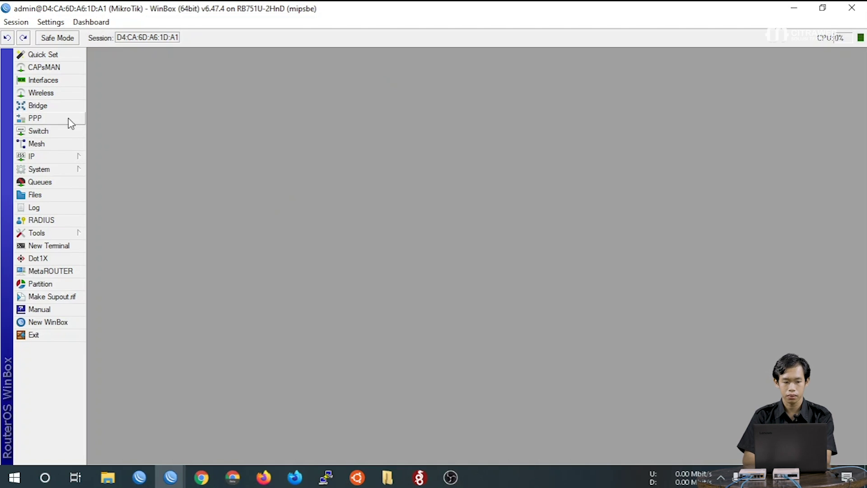
# Step: Create a new bridge interface named bridge1-hotspot with the other settings left at their defaults
pyautogui.click(60, 108)
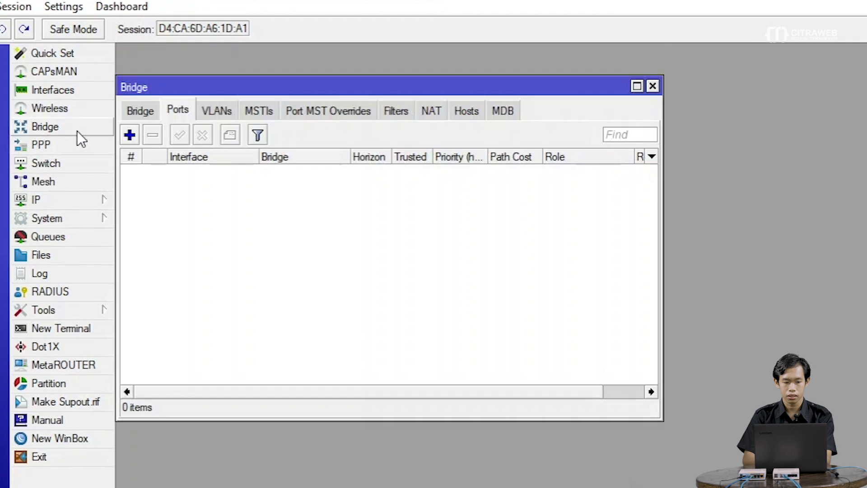
pyautogui.click(131, 112)
pyautogui.click(130, 135)
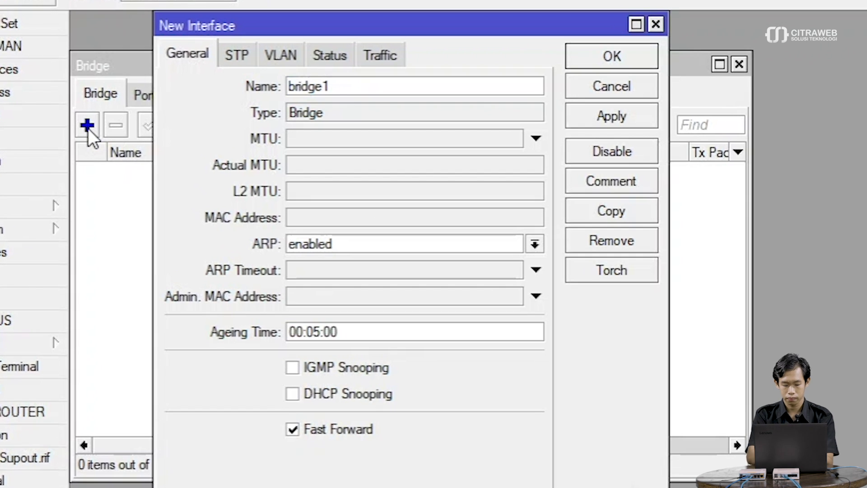
pyautogui.write('-hotspot')
pyautogui.press('Return')
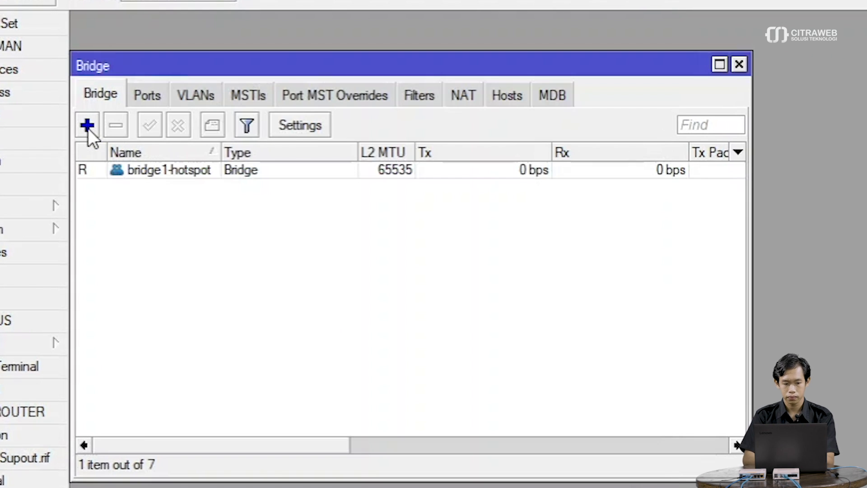
# Step: Add interface ether5 as a port of bridge1-hotspot
pyautogui.click(145, 95)
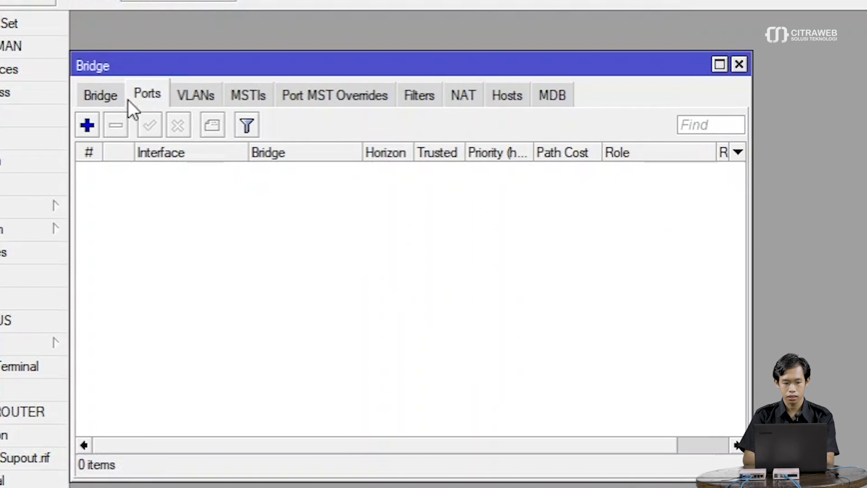
pyautogui.click(89, 130)
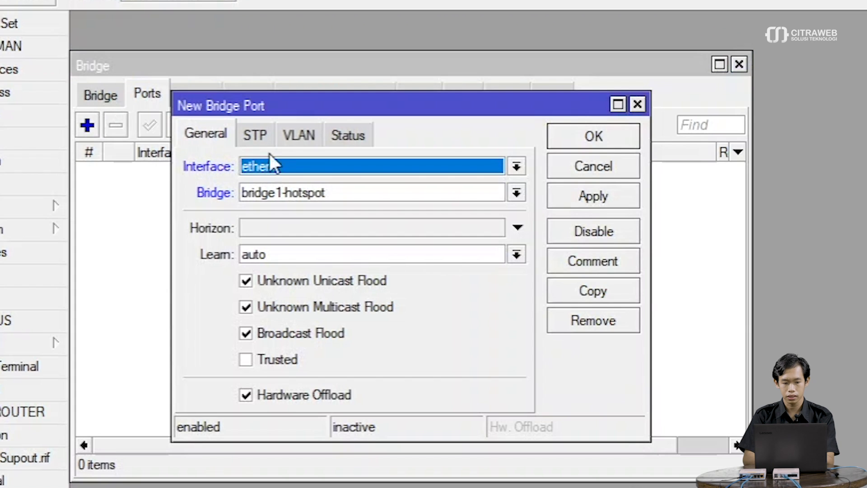
pyautogui.click(276, 166)
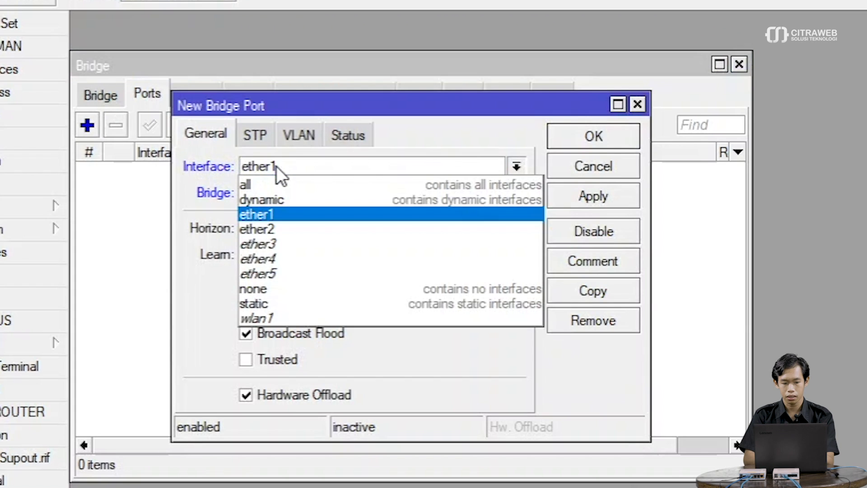
pyautogui.click(302, 273)
pyautogui.click(572, 139)
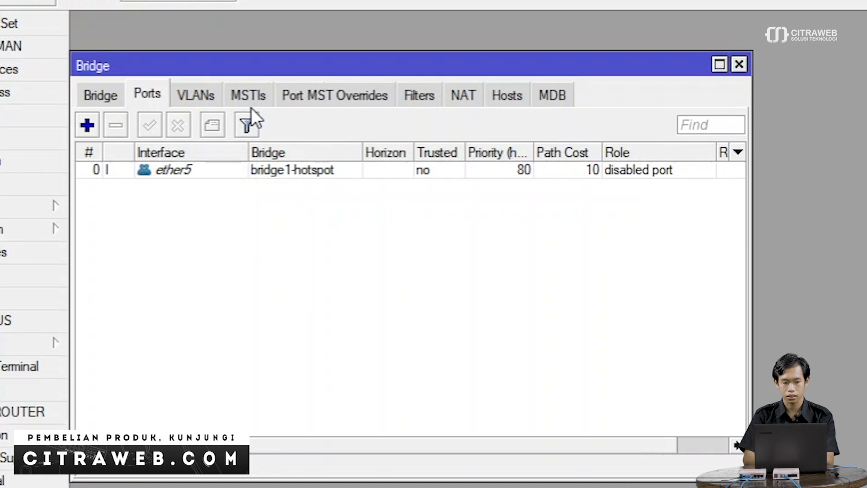
# Step: Add the wireless interface wlan1 as another port of bridge1-hotspot and close the bridge window
pyautogui.click(87, 134)
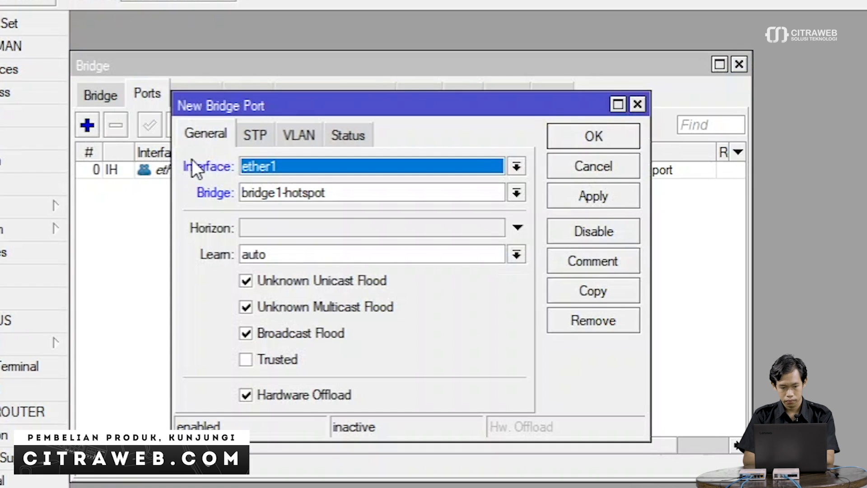
pyautogui.click(246, 166)
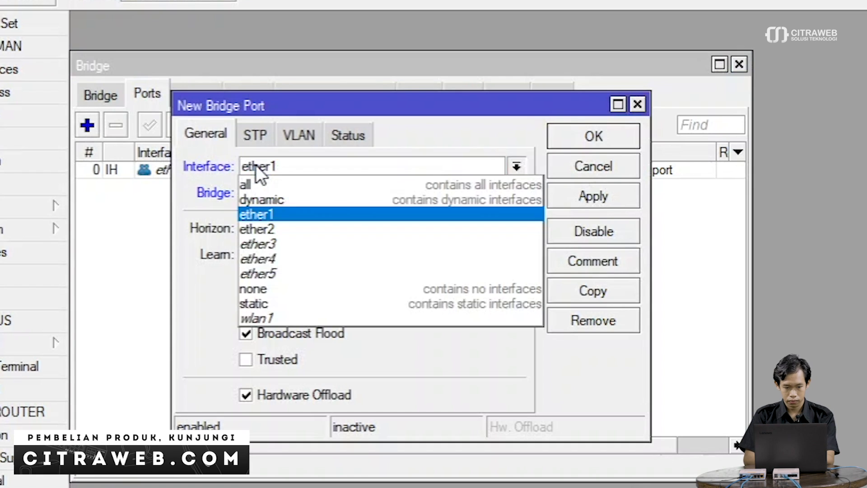
pyautogui.click(312, 318)
pyautogui.click(564, 146)
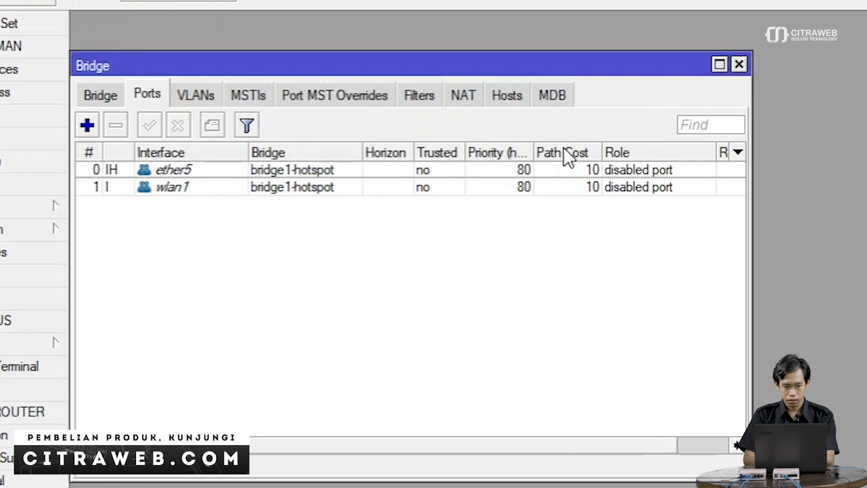
pyautogui.click(97, 95)
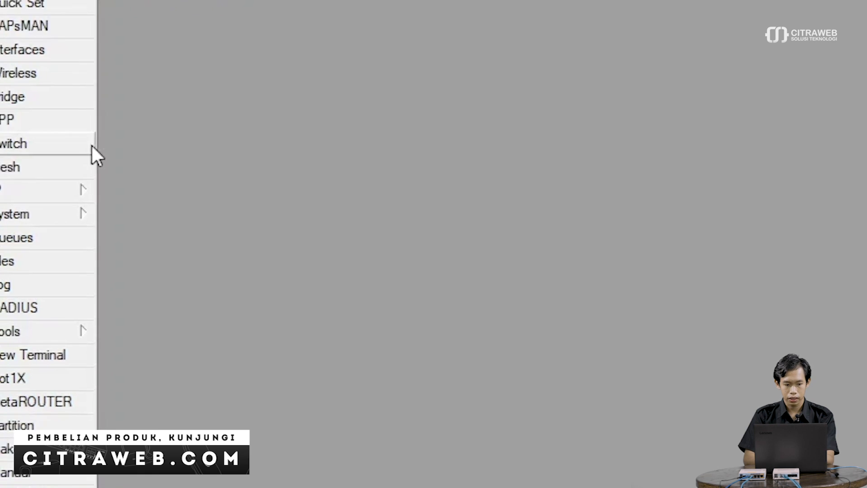
# Step: Add the IP address 172.16.0.1/24 on interface bridge1-hotspot and save it
pyautogui.click(38, 206)
pyautogui.click(242, 189)
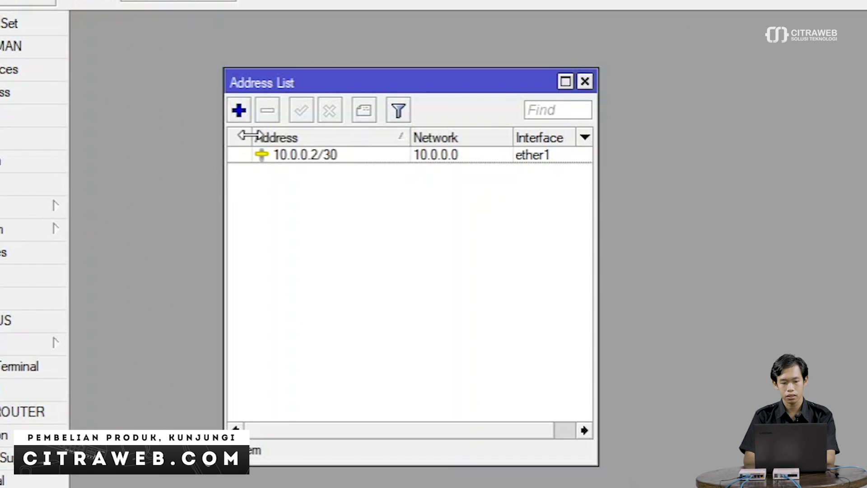
pyautogui.click(243, 113)
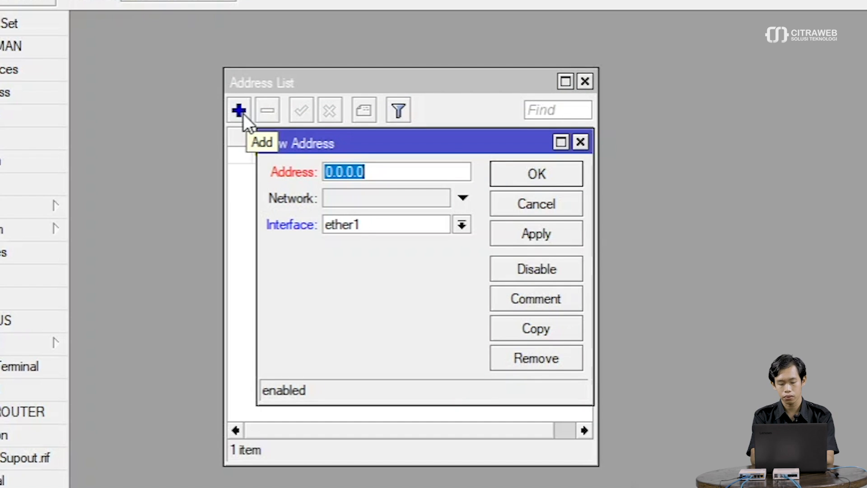
pyautogui.write('172.')
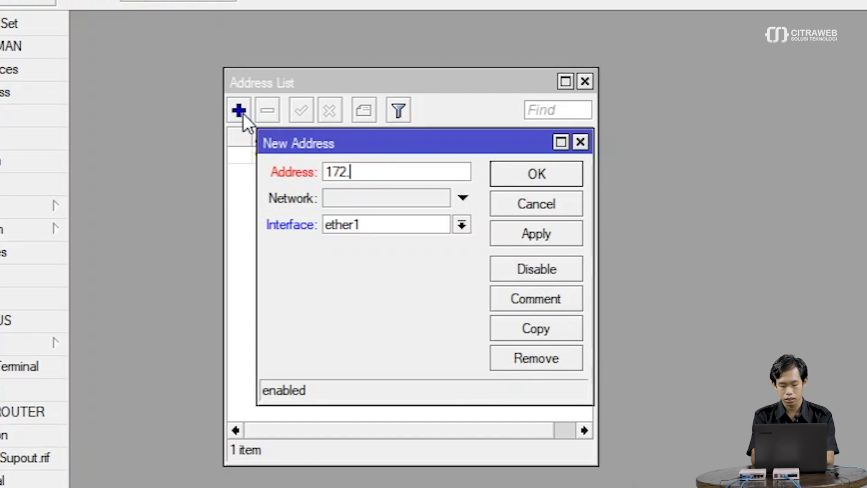
pyautogui.write('16.0.1/24')
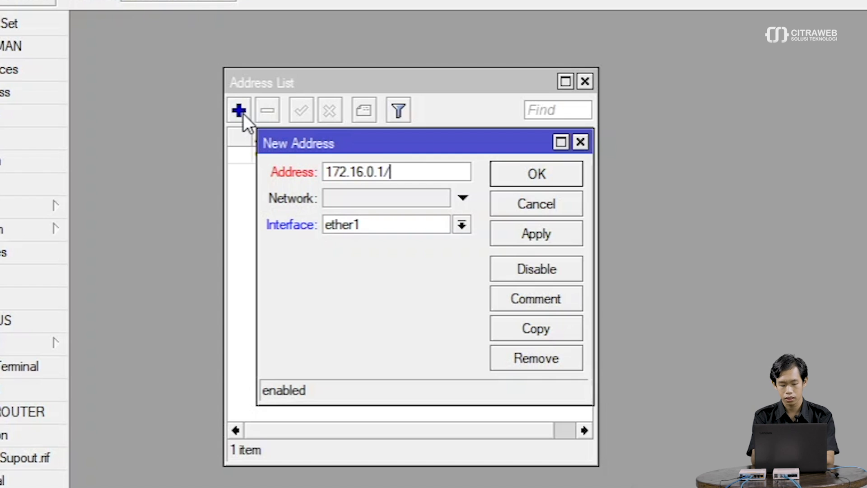
pyautogui.click(397, 224)
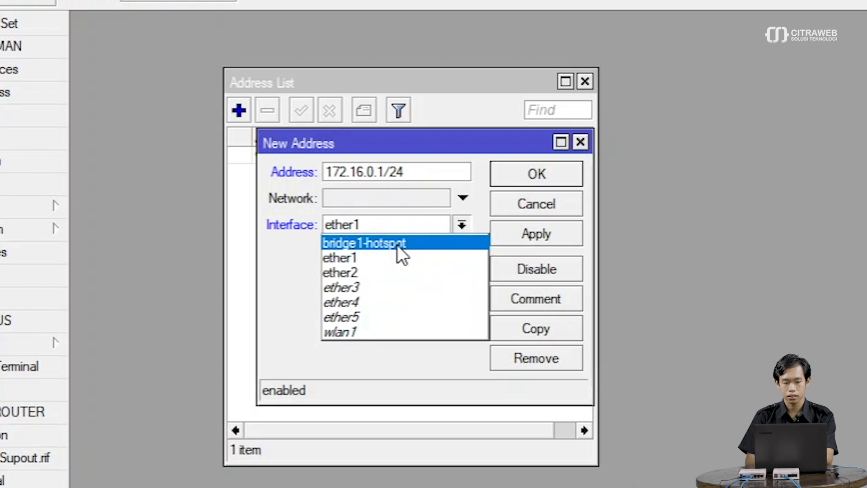
pyautogui.click(397, 245)
pyautogui.click(513, 231)
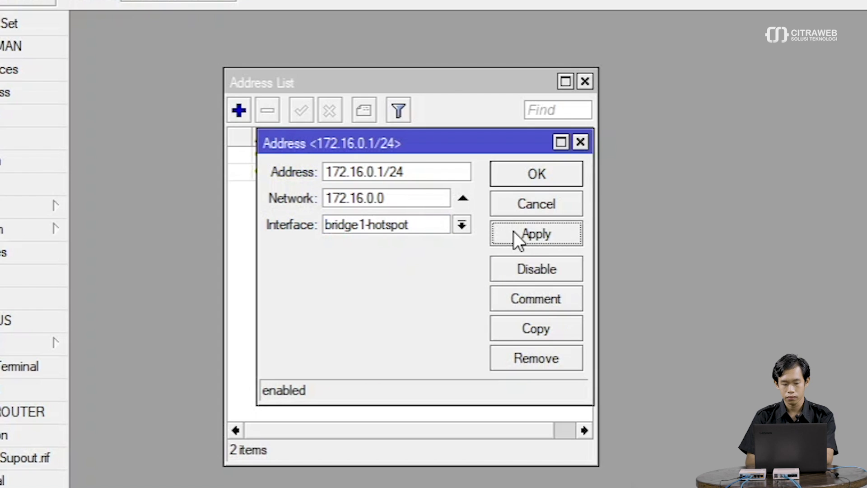
pyautogui.click(519, 173)
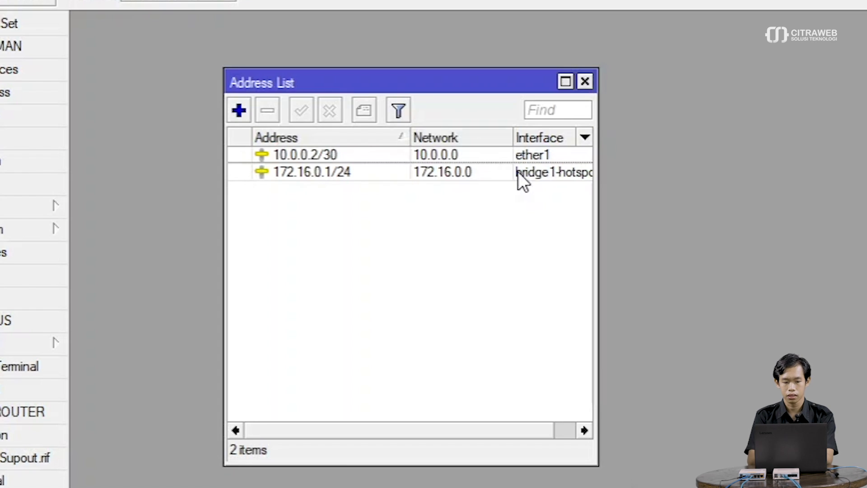
# Step: Close the address list and start a new DHCP relay on interface bridge1-hotspot, keeping the default name
pyautogui.click(585, 82)
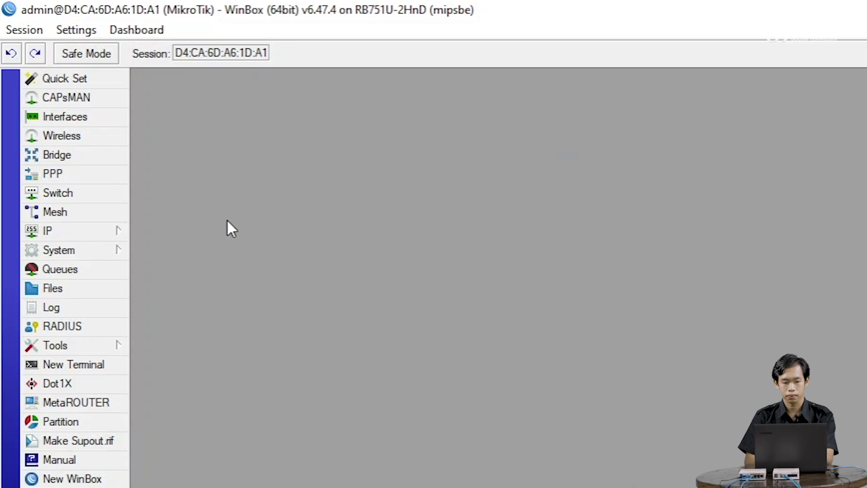
pyautogui.click(106, 230)
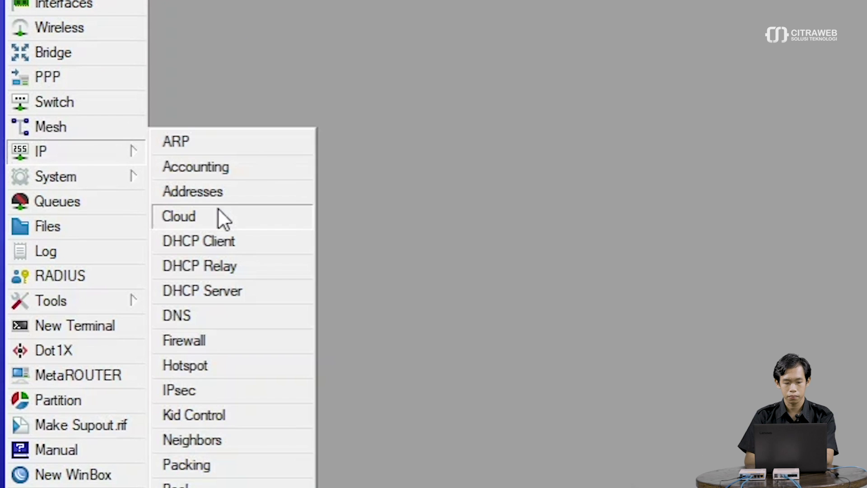
pyautogui.click(240, 270)
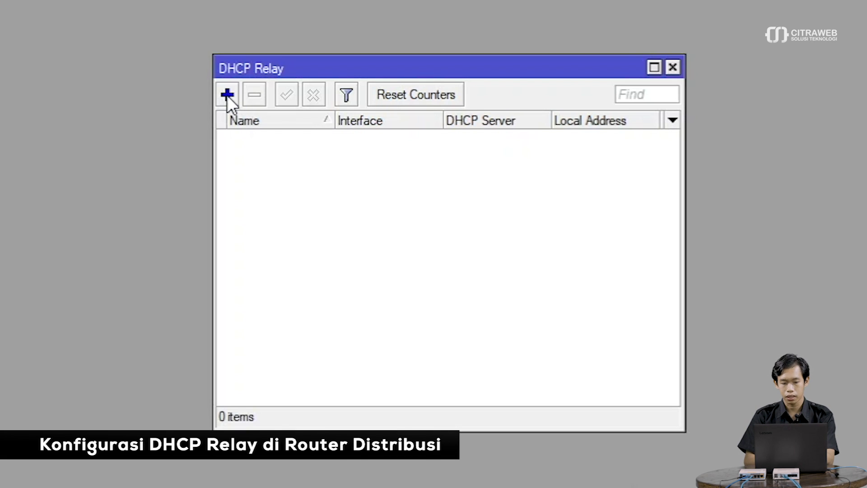
pyautogui.click(227, 95)
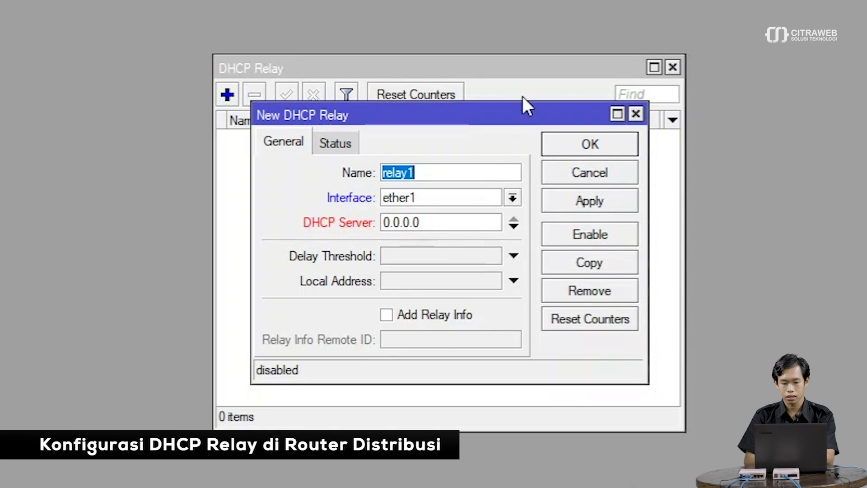
pyautogui.click(451, 176)
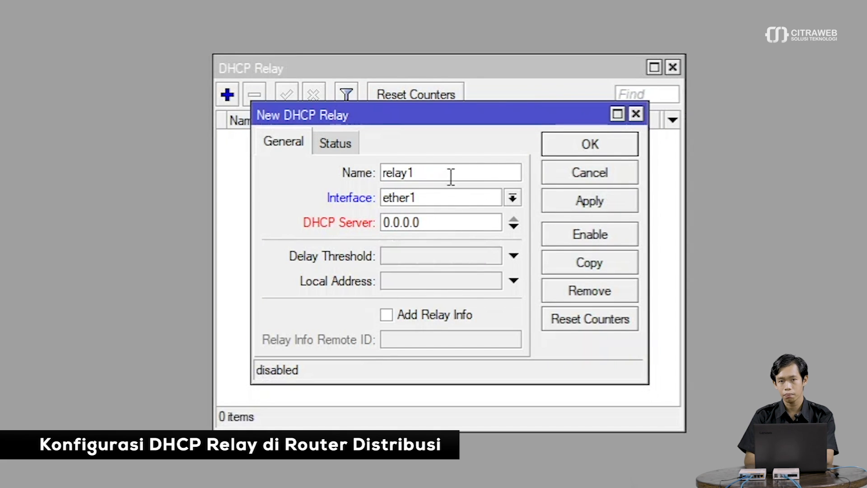
pyautogui.click(454, 204)
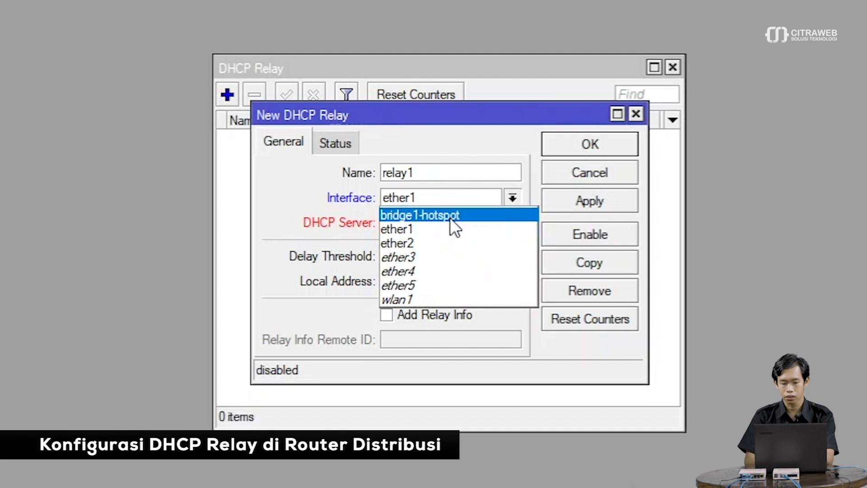
pyautogui.click(450, 216)
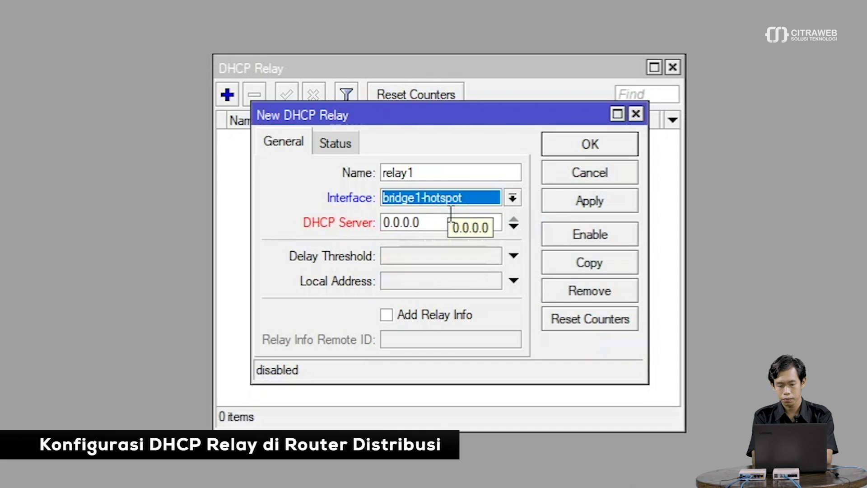
# Step: Set the new relay's DHCP server address to 10.0.0.1
pyautogui.click(449, 221)
pyautogui.doubleClick(449, 221)
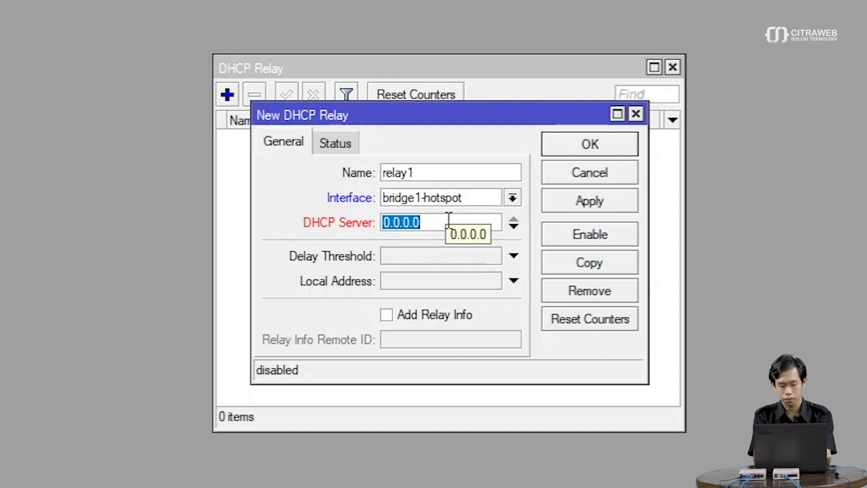
pyautogui.write('10.0.0')
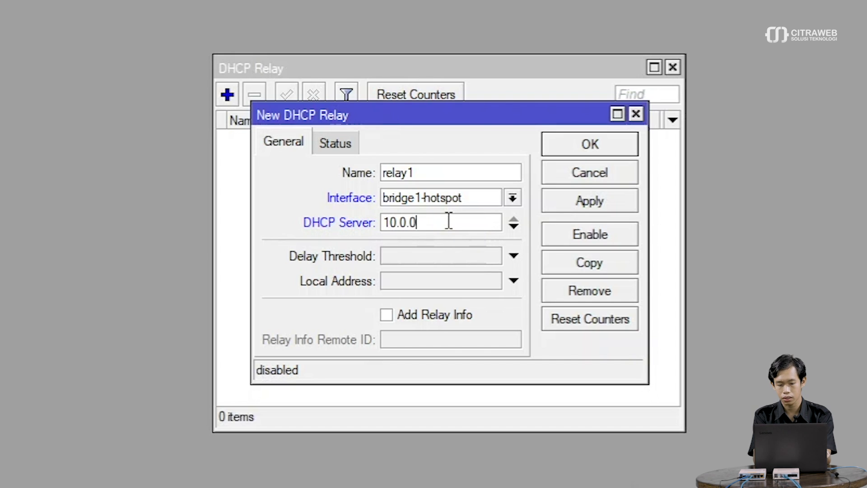
pyautogui.write('.1')
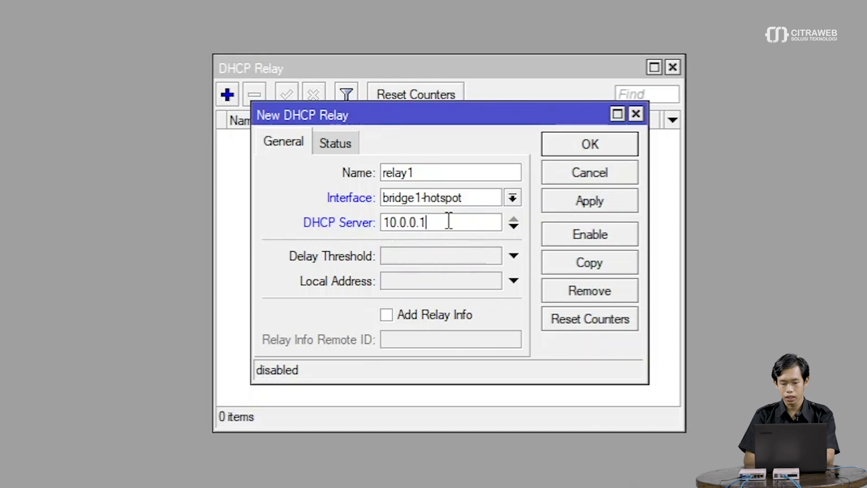
# Step: Set the relay's local address to 172.16.0.1, then save and enable the relay
pyautogui.click(428, 278)
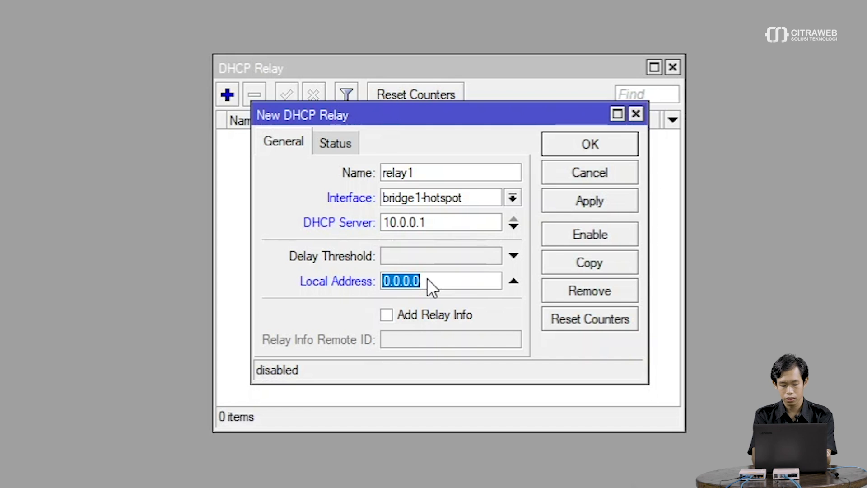
pyautogui.write('172.1')
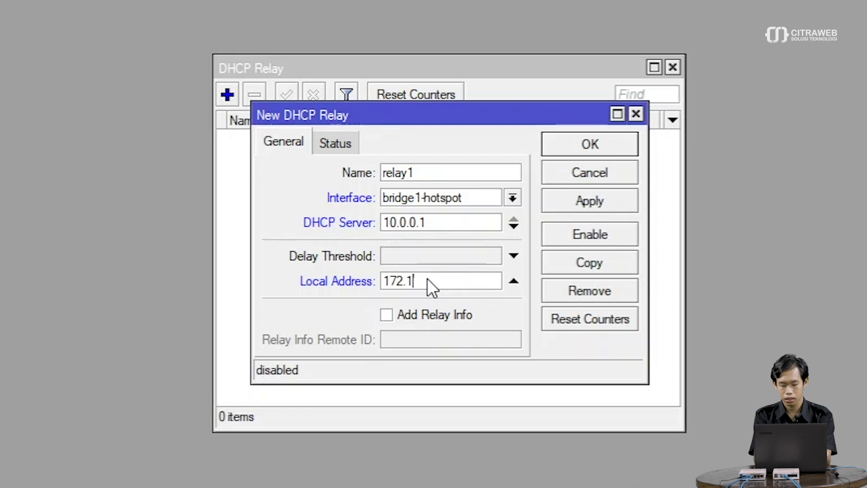
pyautogui.write('6.0.1')
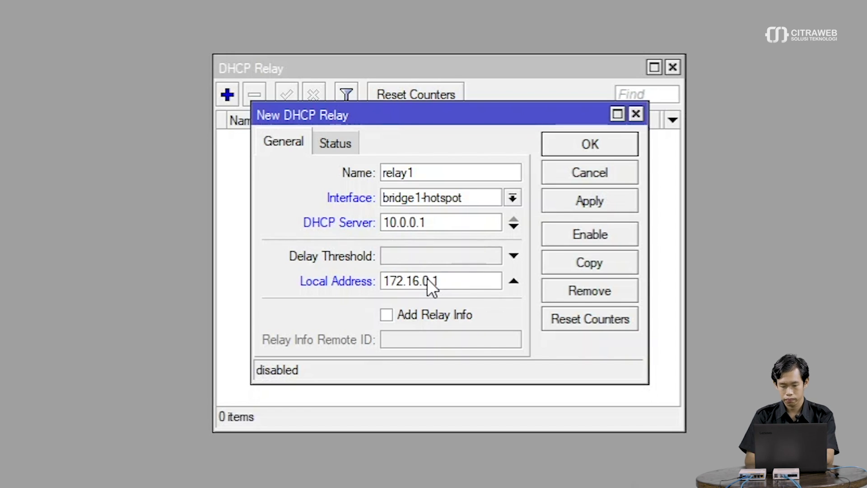
pyautogui.click(575, 205)
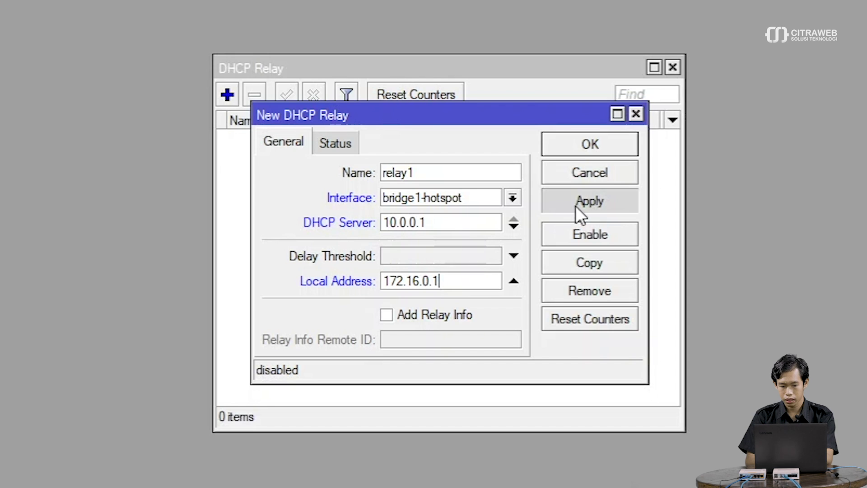
pyautogui.click(579, 152)
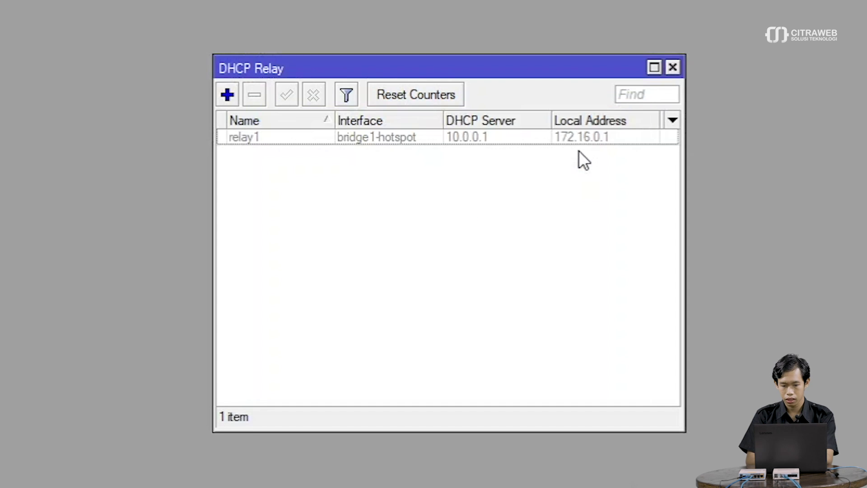
pyautogui.click(389, 137)
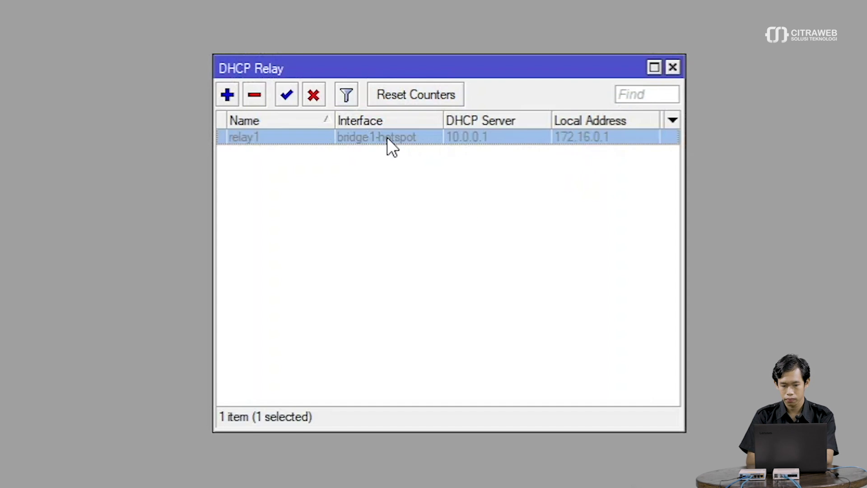
pyautogui.click(291, 96)
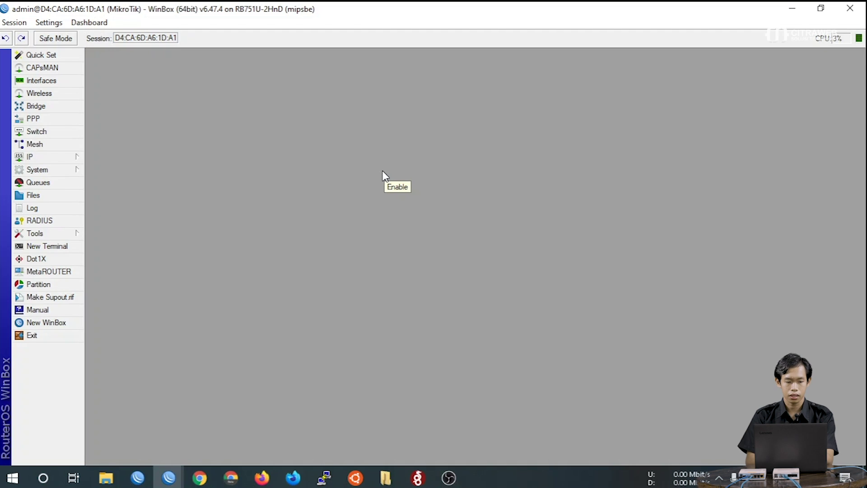
# Step: Add a hotspot server on interface bridge1-hotspot with the other settings left at their defaults, and enable it
pyautogui.click(68, 159)
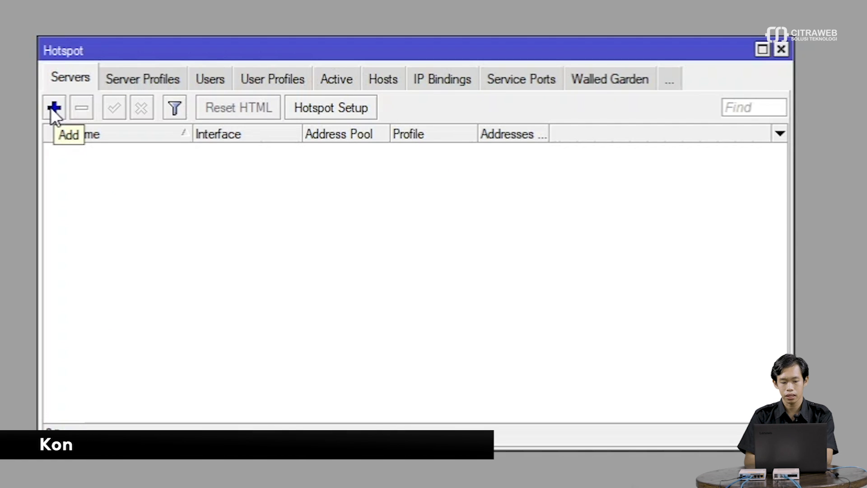
pyautogui.click(51, 108)
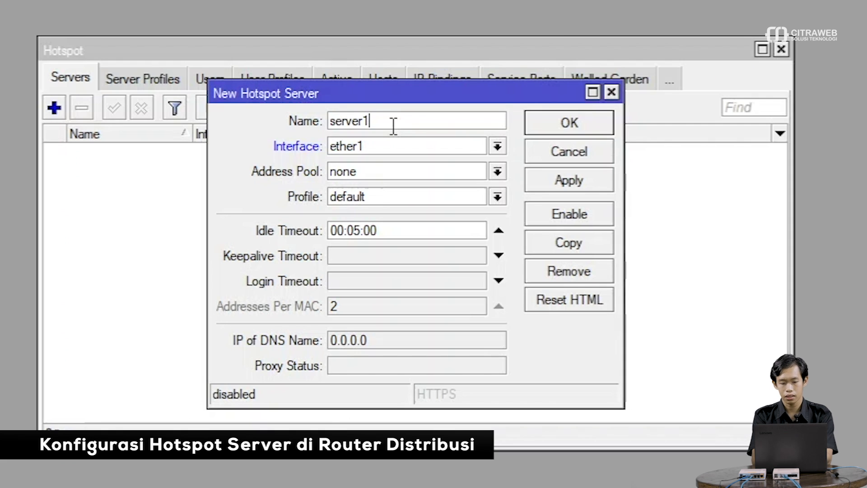
pyautogui.click(383, 151)
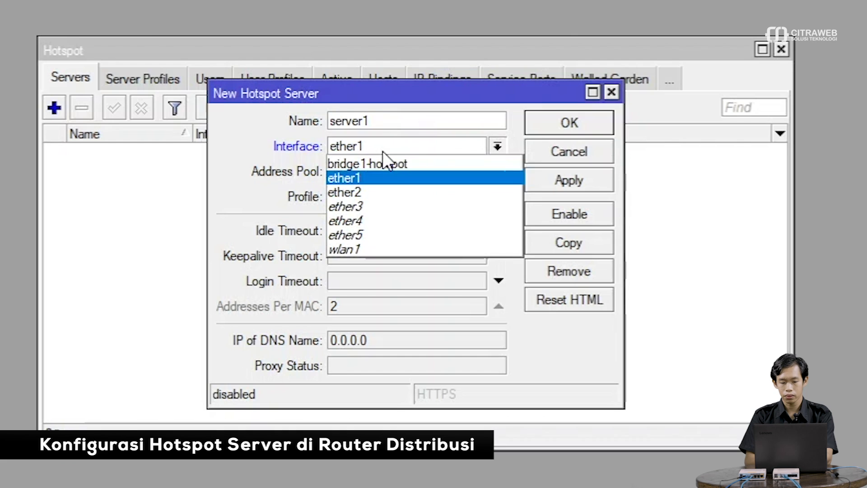
pyautogui.click(416, 164)
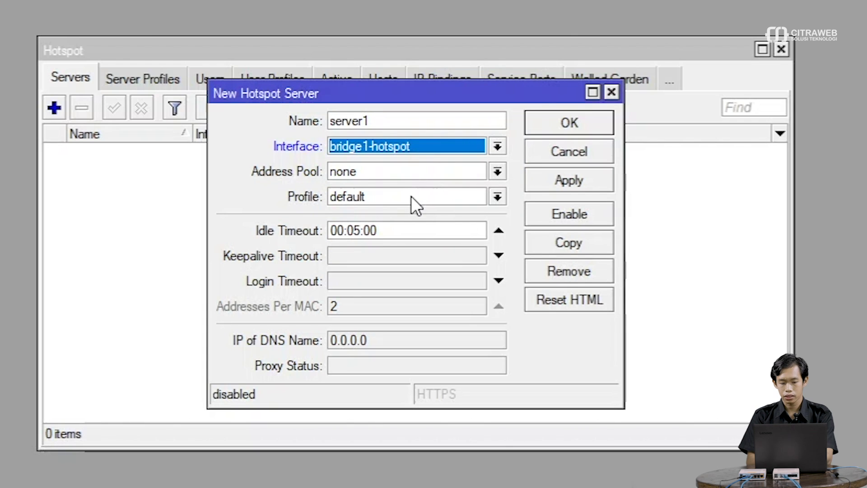
pyautogui.click(566, 117)
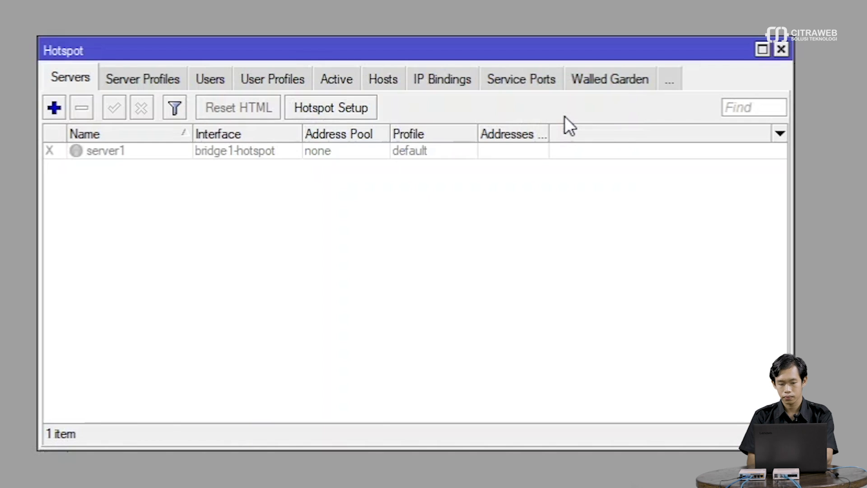
pyautogui.click(87, 149)
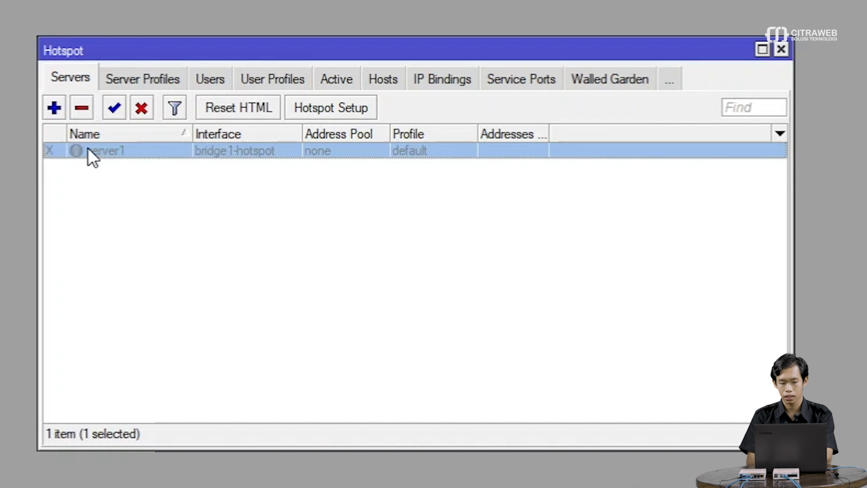
pyautogui.click(107, 106)
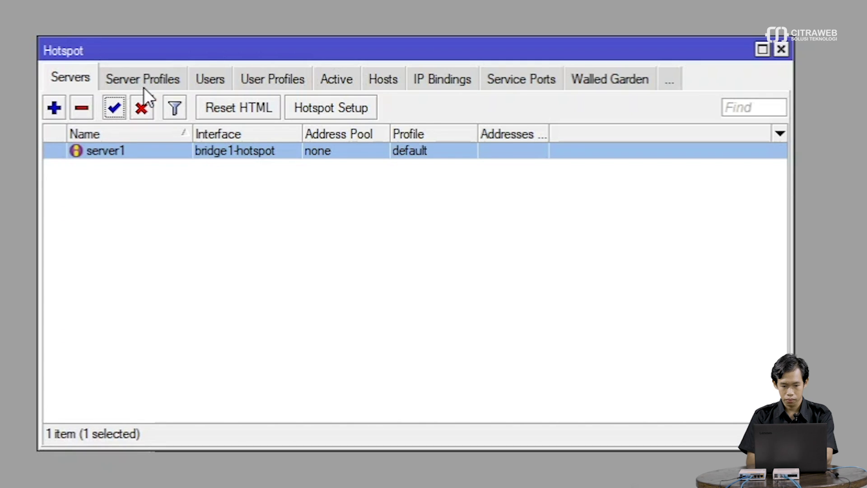
# Step: In the default hotspot server profile, set the hotspot address to 172.16.0.1 and the DNS name to hotspot.ku
pyautogui.click(156, 83)
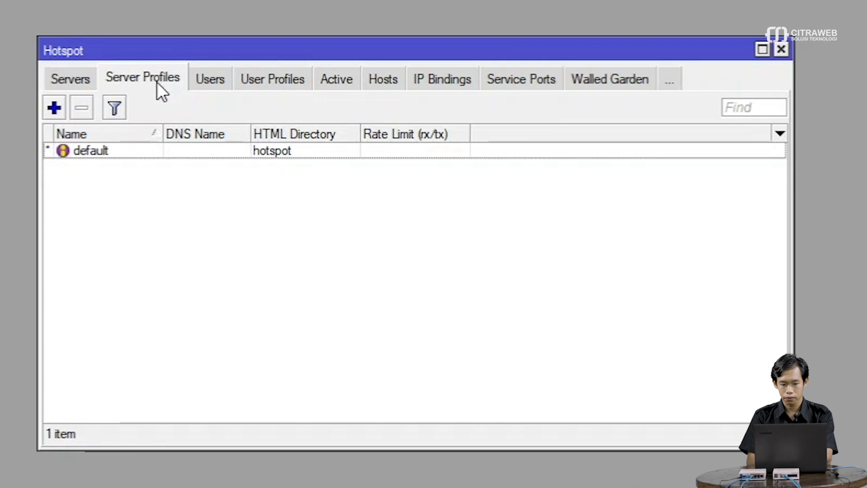
pyautogui.doubleClick(153, 156)
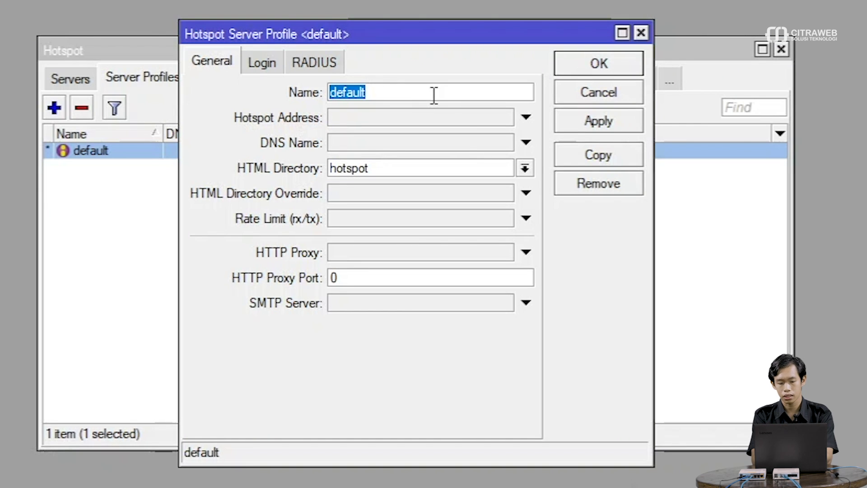
pyautogui.click(401, 119)
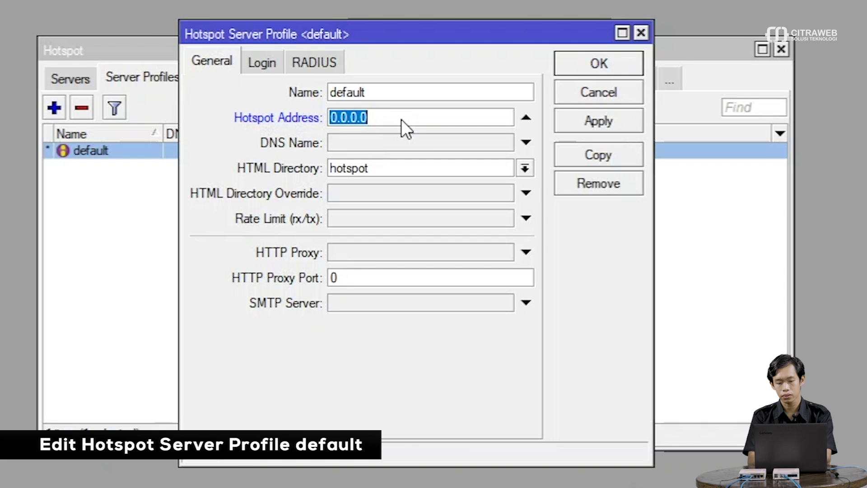
pyautogui.write('172.16.0.1')
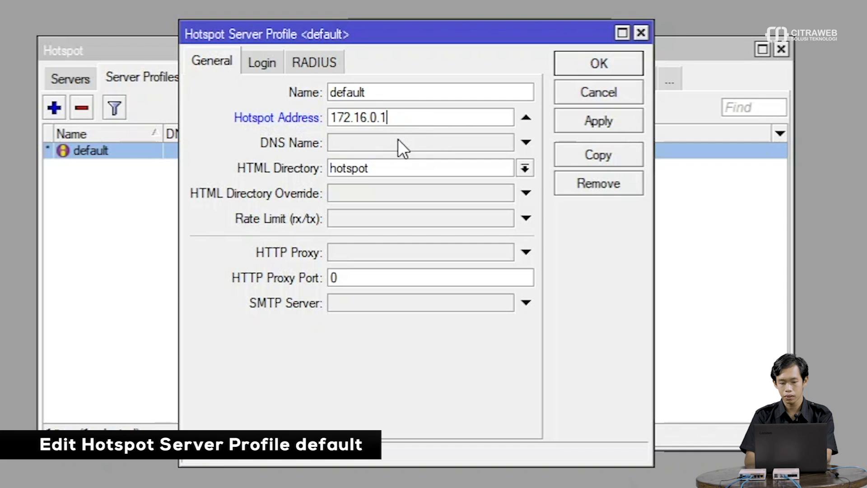
pyautogui.click(397, 140)
pyautogui.write('hotspot.ku')
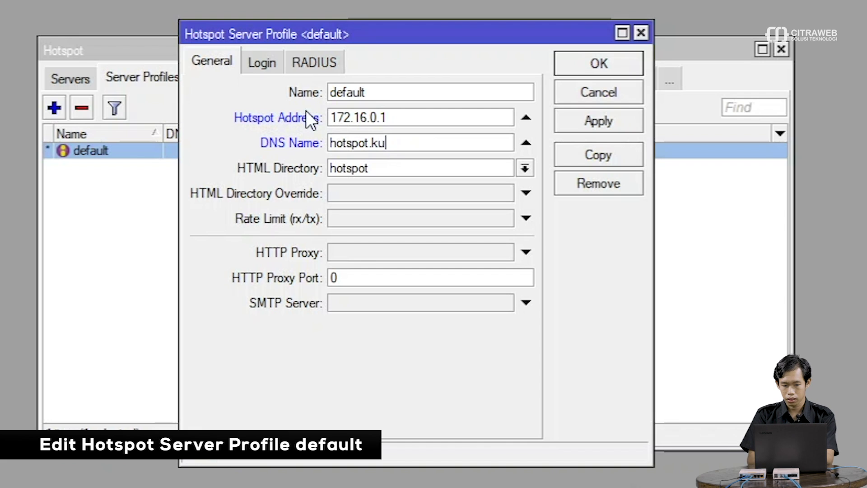
# Step: Allow HTTP PAP login in the default server profile, leave RADIUS off, and save the profile
pyautogui.click(265, 63)
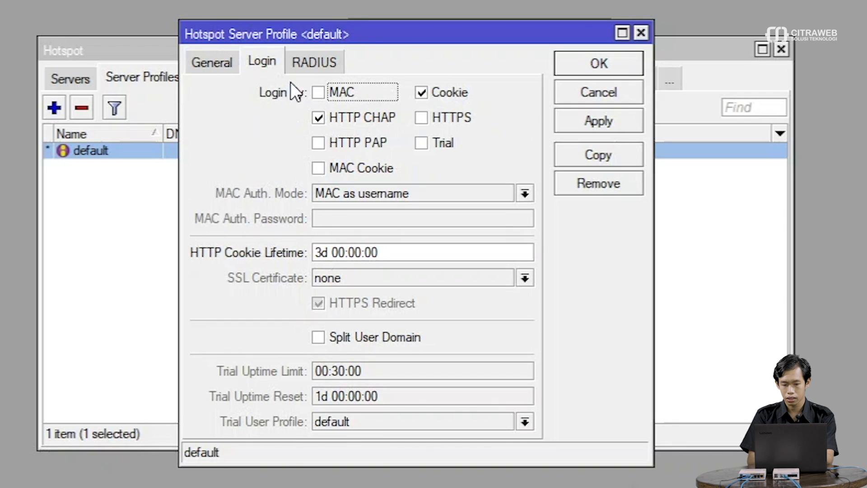
pyautogui.click(334, 145)
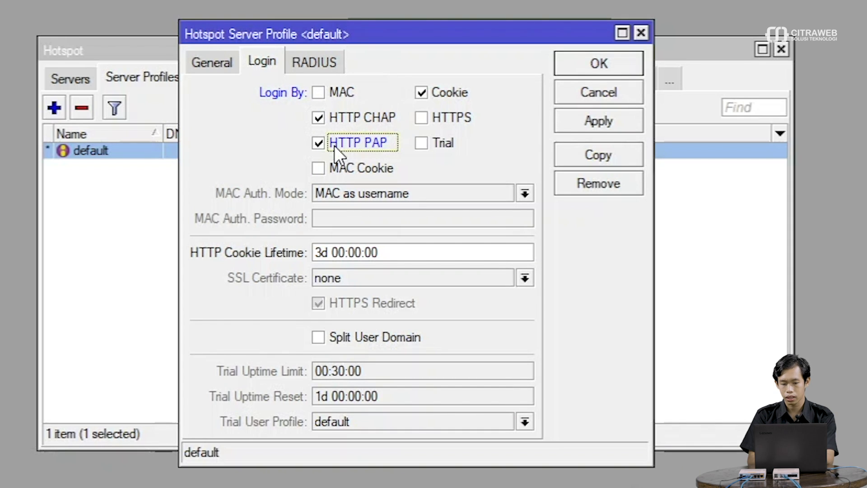
pyautogui.click(300, 59)
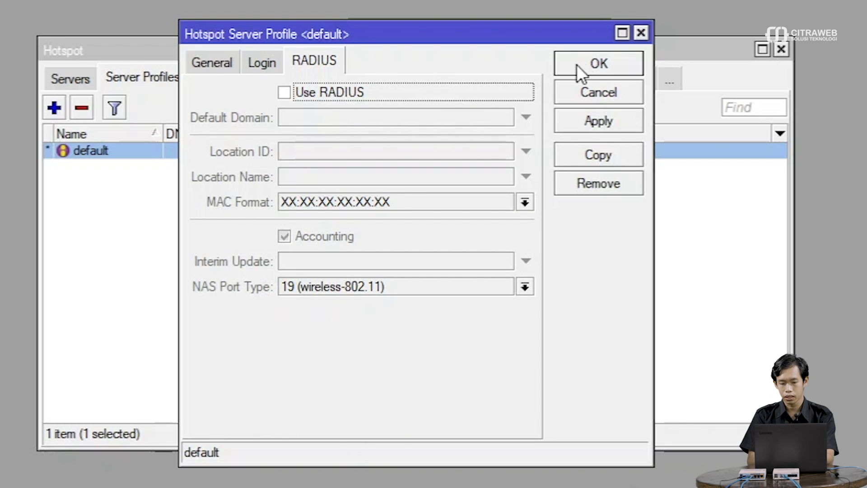
pyautogui.click(601, 63)
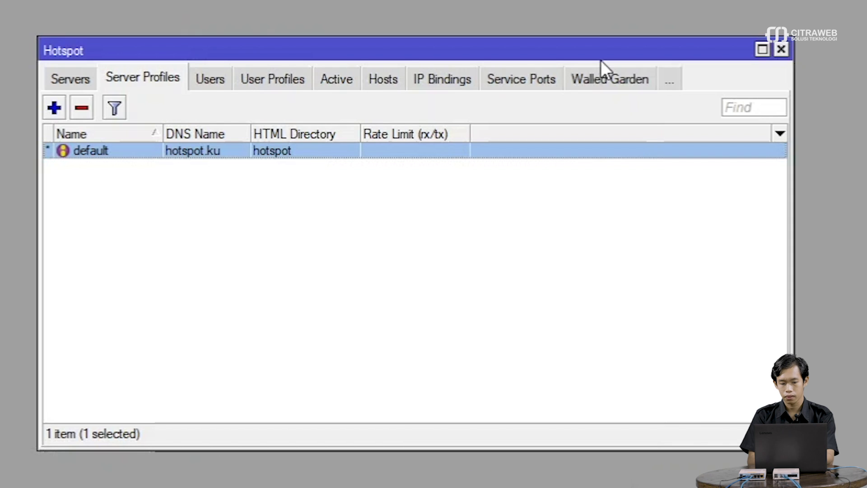
# Step: Add a hotspot user with the default name user1 on server1, enter the user's password, and save it
pyautogui.click(220, 77)
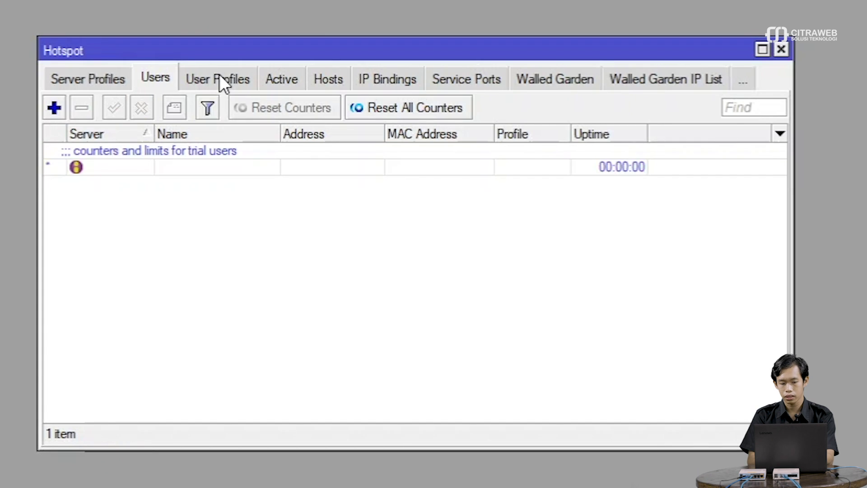
pyautogui.click(56, 109)
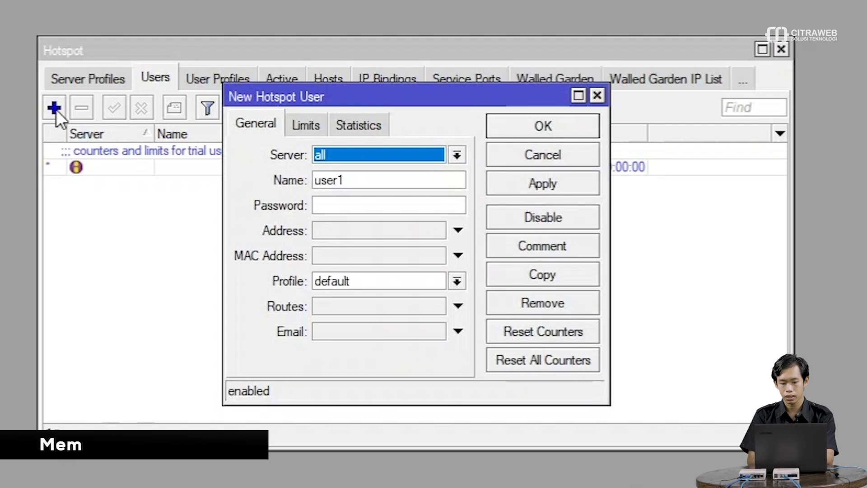
pyautogui.click(386, 155)
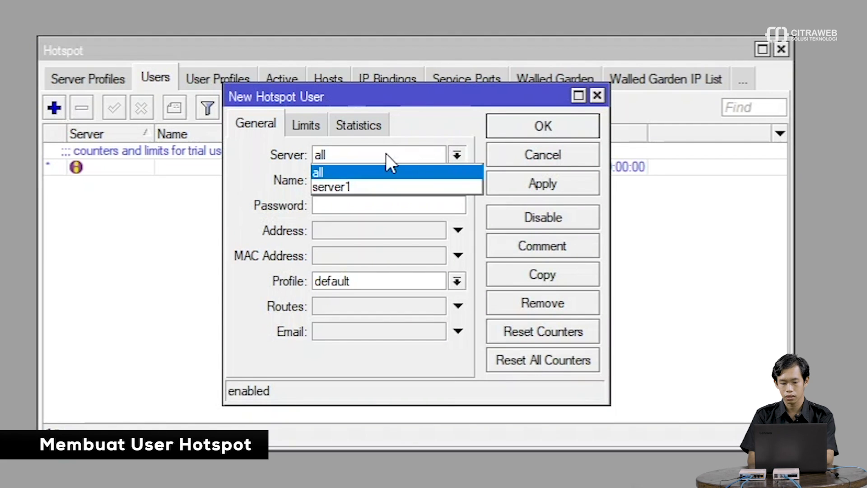
pyautogui.click(378, 187)
pyautogui.click(368, 203)
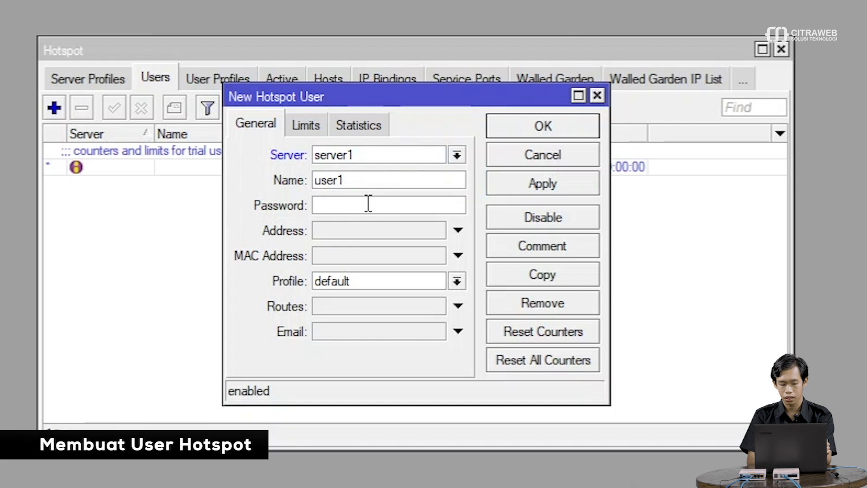
pyautogui.write('*')
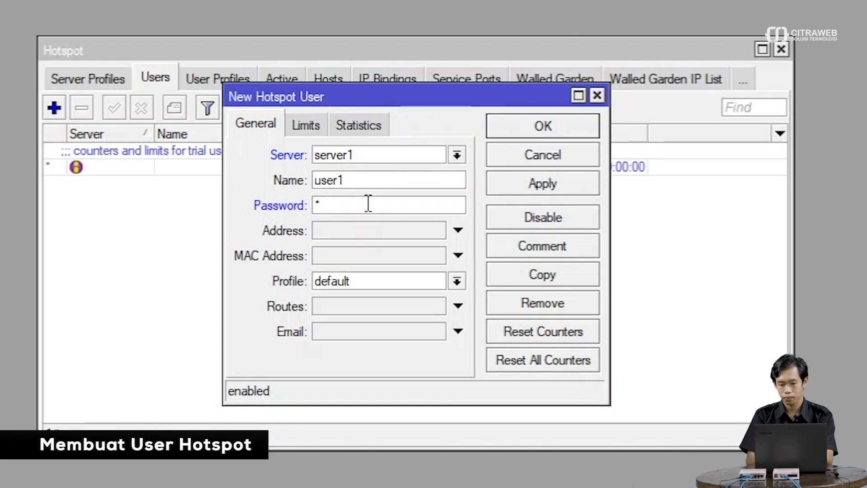
pyautogui.click(513, 130)
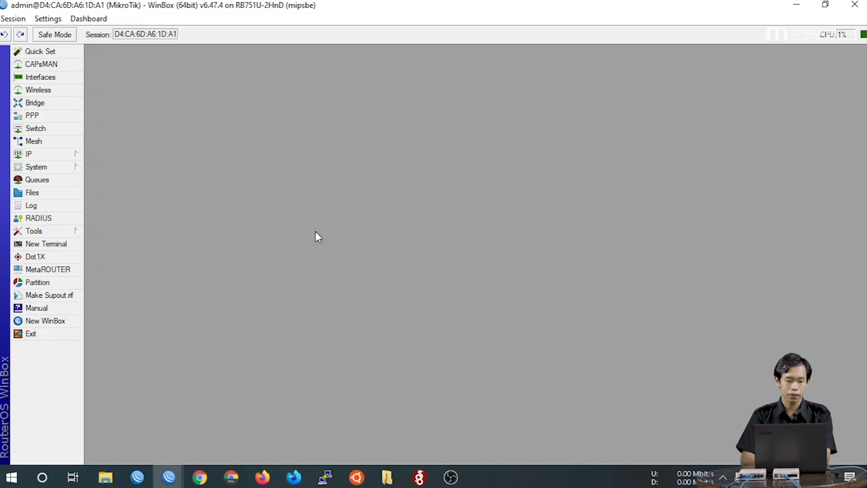
# Step: Add a default route on the distribution router with destination 0.0.0.0/0 and gateway 10.0.0.1, then close the route list
pyautogui.click(73, 154)
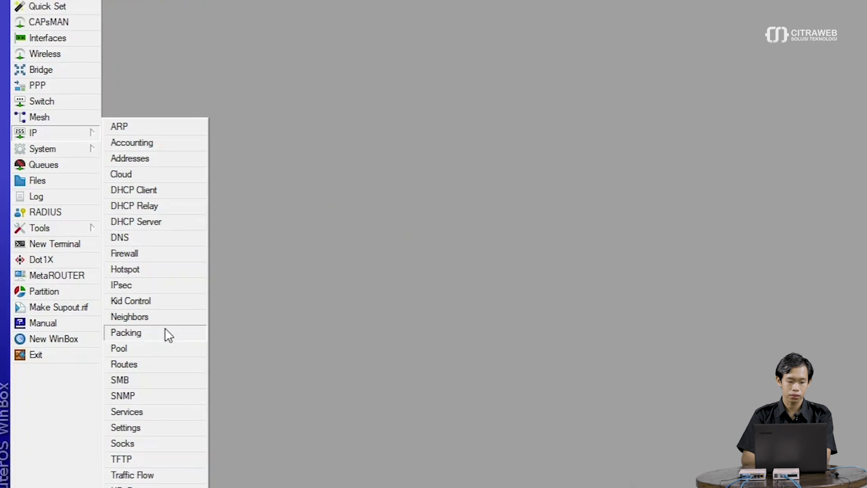
pyautogui.click(163, 365)
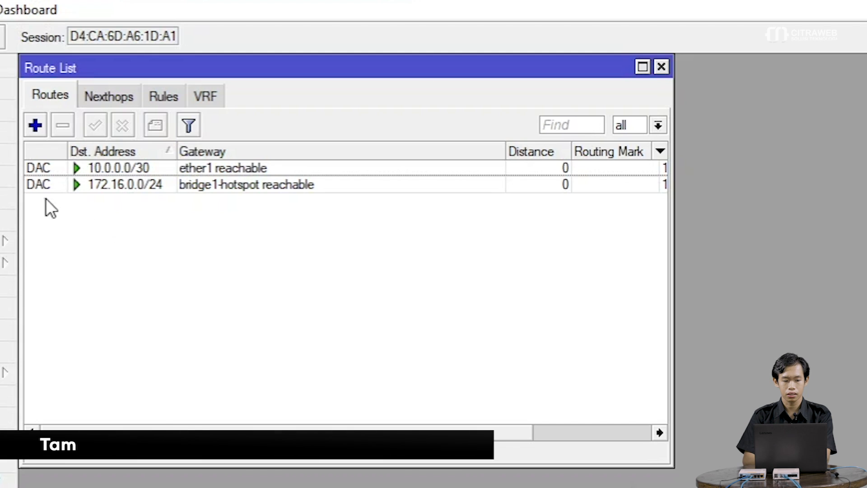
pyautogui.doubleClick(79, 72)
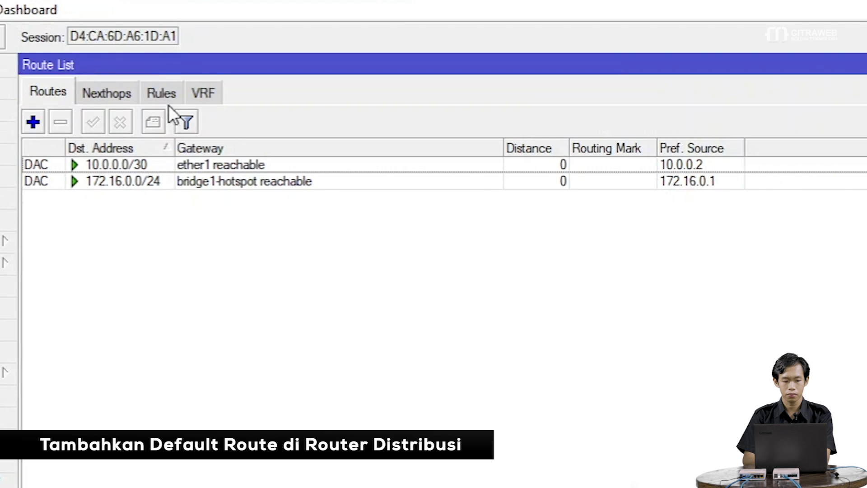
pyautogui.doubleClick(145, 68)
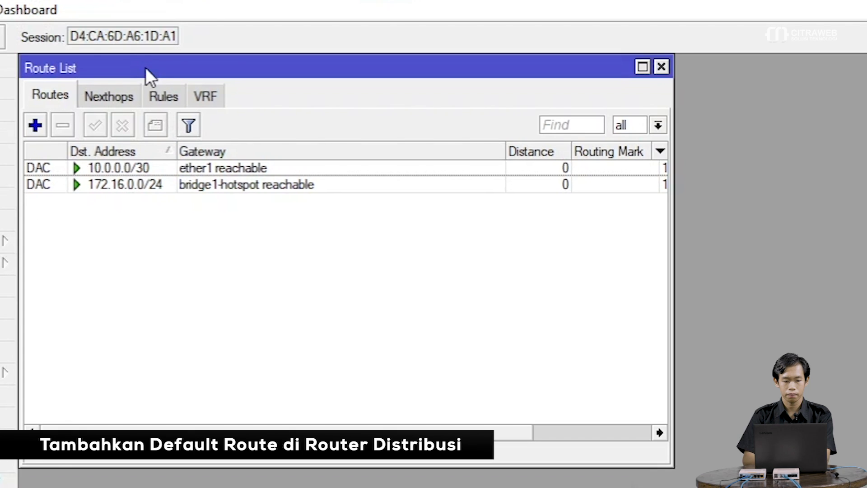
pyautogui.click(36, 129)
pyautogui.click(616, 292)
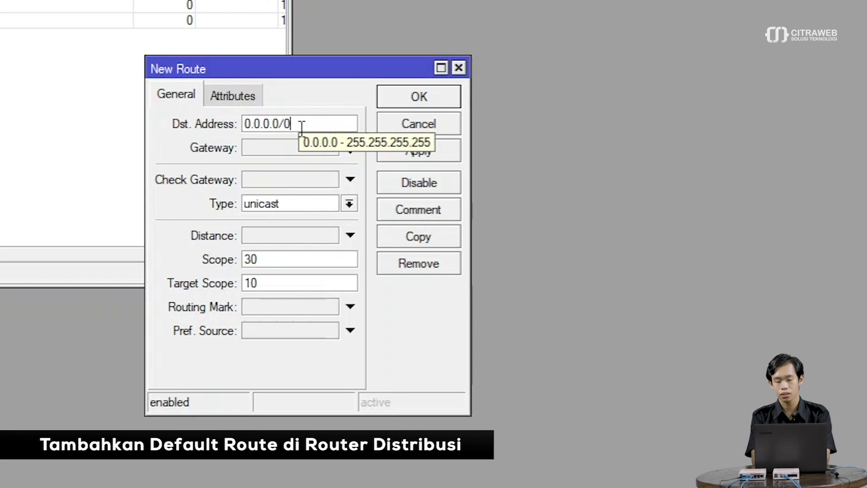
pyautogui.click(288, 151)
pyautogui.write('1')
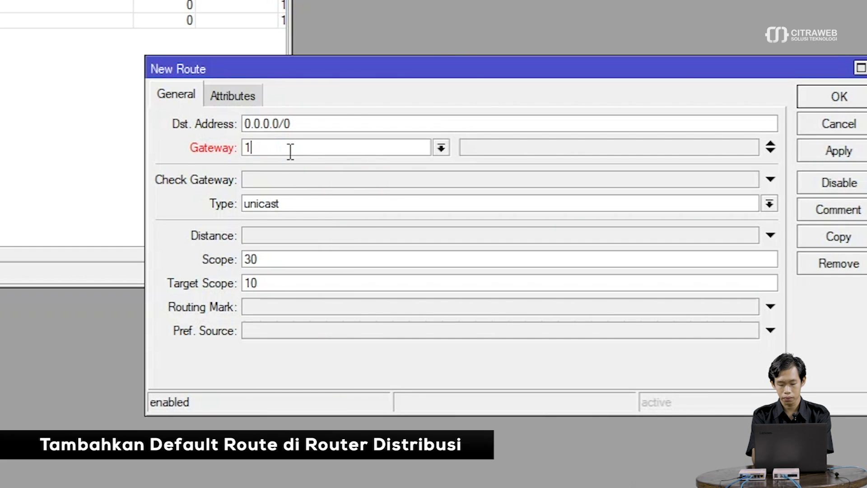
pyautogui.write('0.0.0.1')
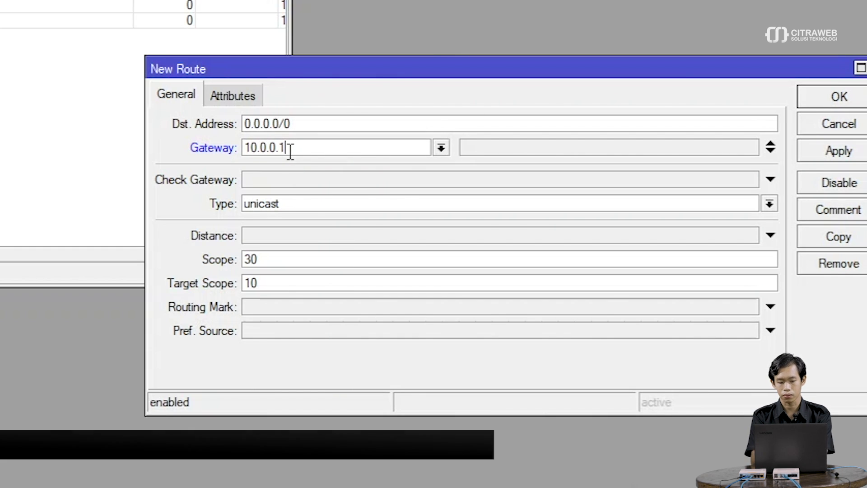
pyautogui.press('Return')
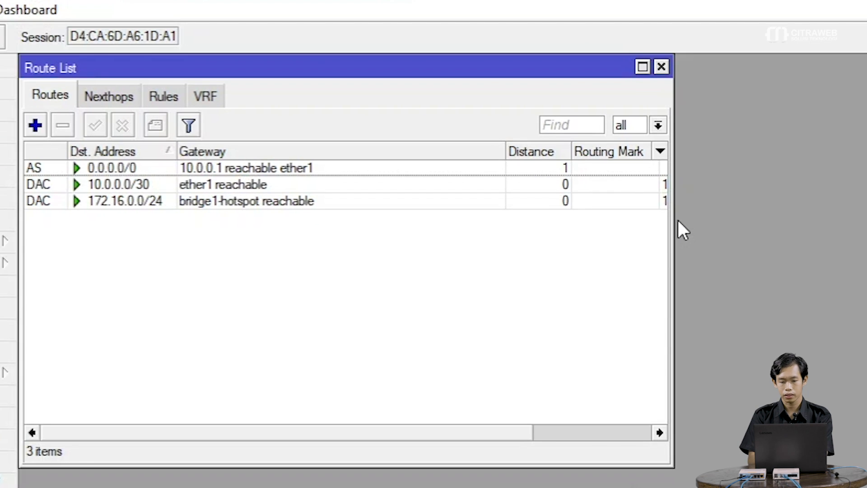
pyautogui.moveTo(673, 219); pyautogui.dragTo(797, 209)
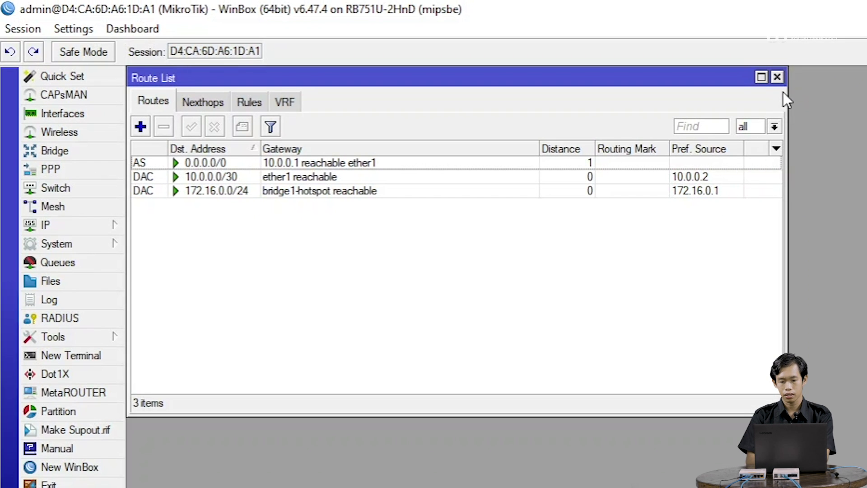
pyautogui.click(777, 77)
# Step: Set wireless interface wlan1 to ap bridge mode with SSID MikroTik-tes, save it, and enable the interface
pyautogui.click(108, 147)
pyautogui.click(187, 134)
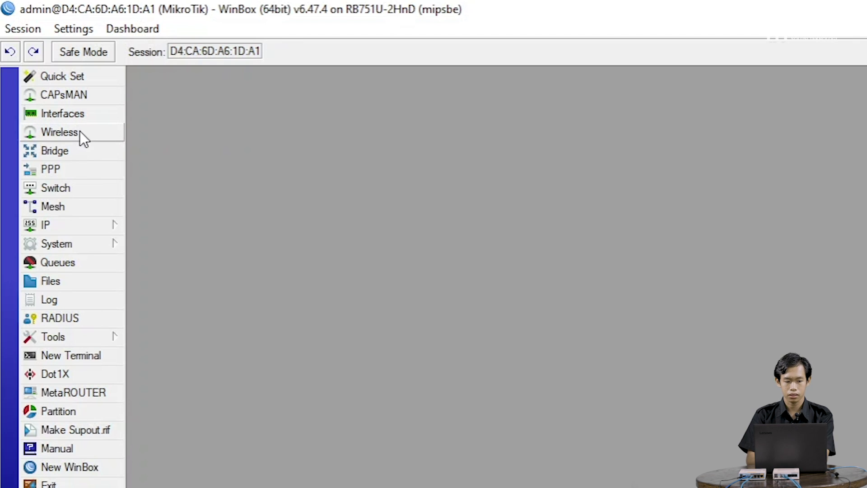
pyautogui.click(80, 131)
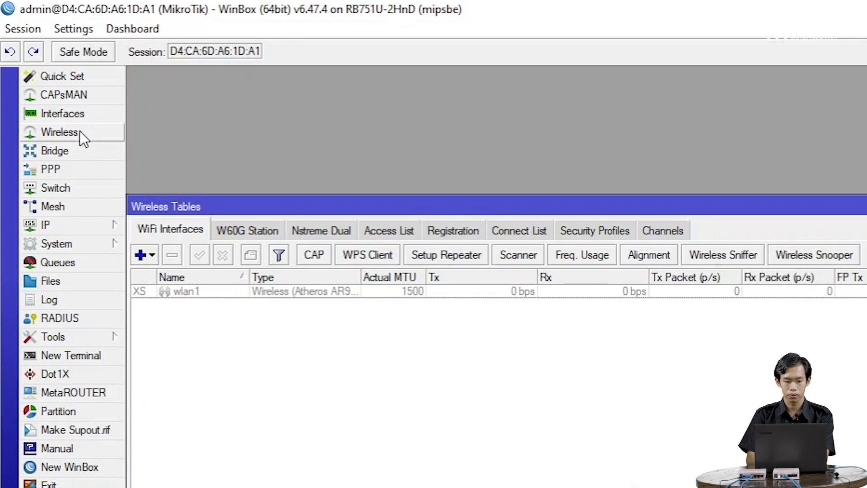
pyautogui.doubleClick(238, 289)
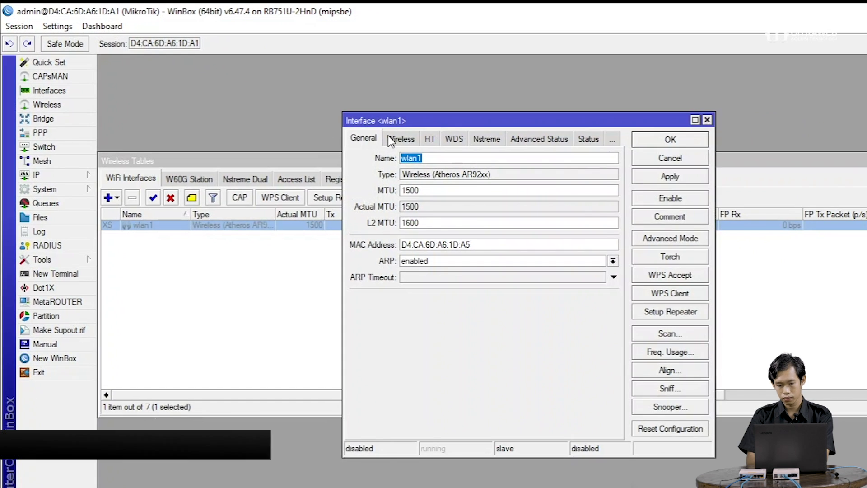
pyautogui.click(391, 141)
pyautogui.click(550, 156)
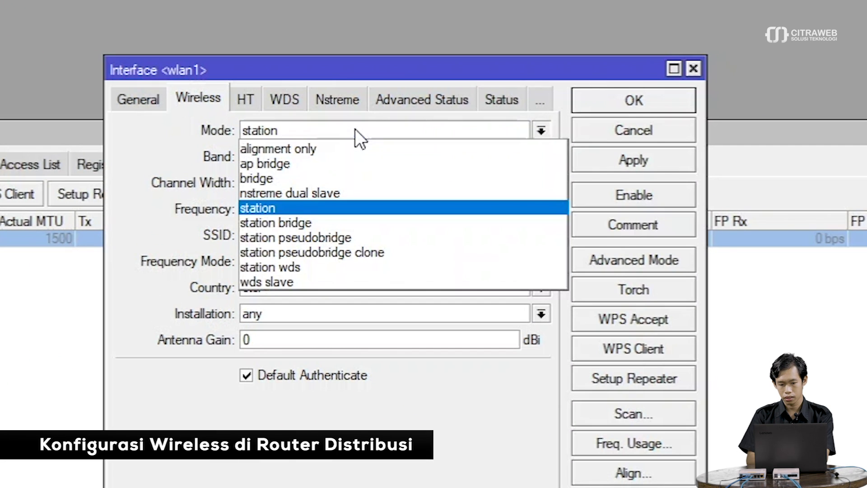
pyautogui.click(331, 164)
pyautogui.click(314, 235)
pyautogui.write('-te')
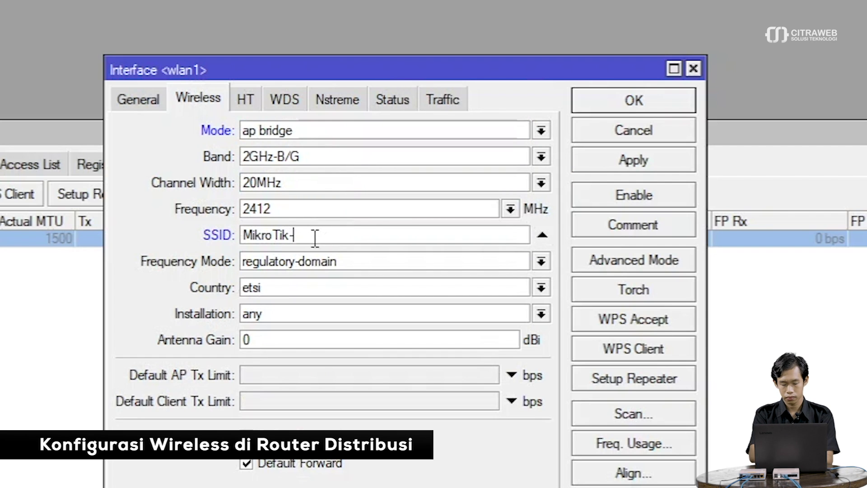
pyautogui.write('s')
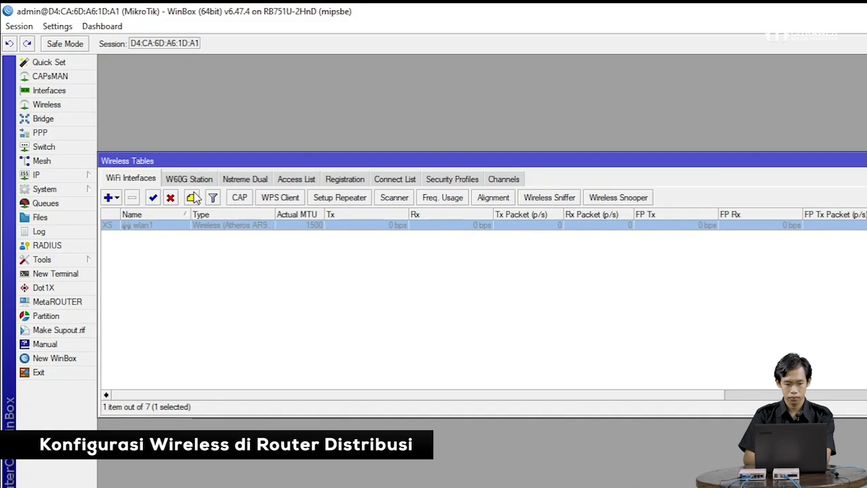
pyautogui.click(153, 198)
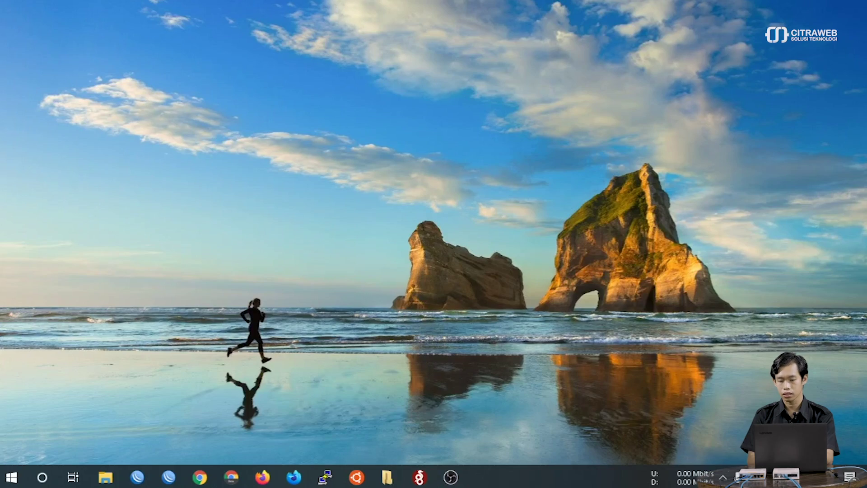
# Step: Switch to the Windows desktop and connect the laptop to the open Wi-Fi network MikroTik-tes
pyautogui.scroll(-2, 713, 328)
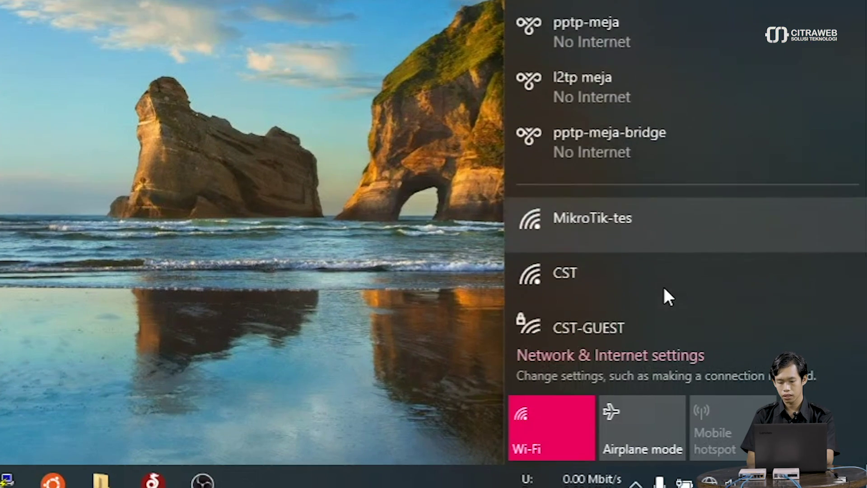
pyautogui.click(665, 217)
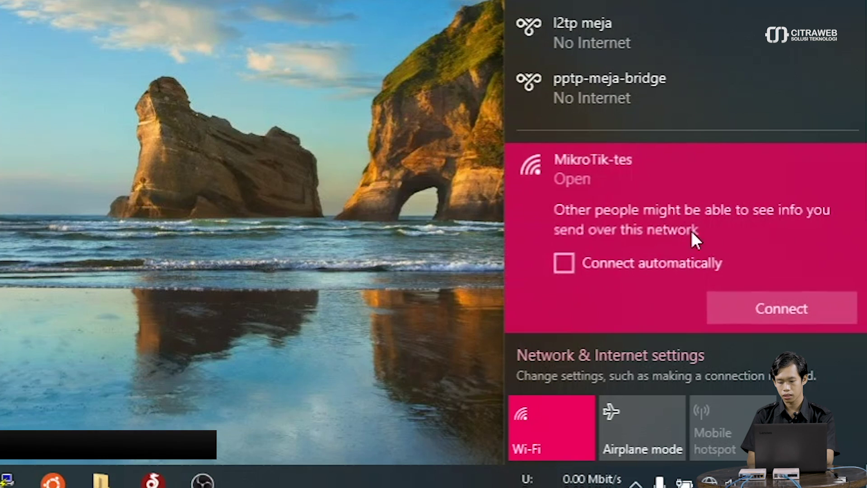
pyautogui.click(733, 307)
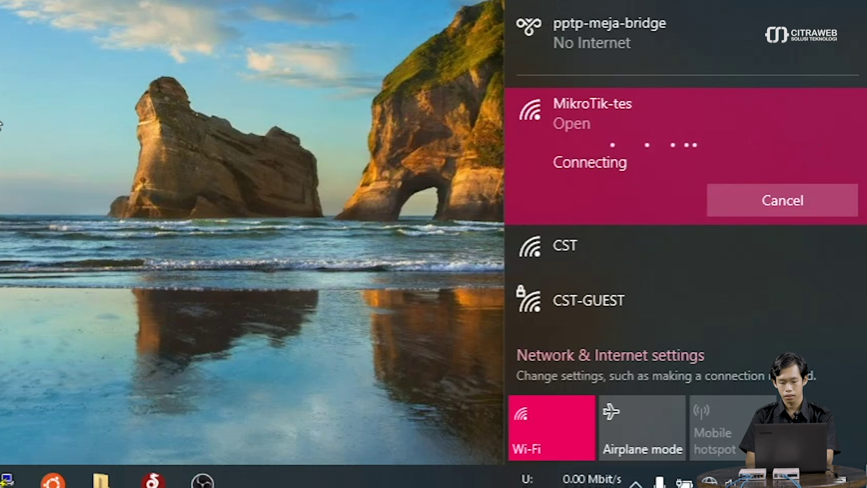
pyautogui.click(139, 131)
# Step: Open Command Prompt and run ipconfig to check the IP configuration of the laptop's Wi-Fi adapter
pyautogui.press('super+r')
pyautogui.press('Return')
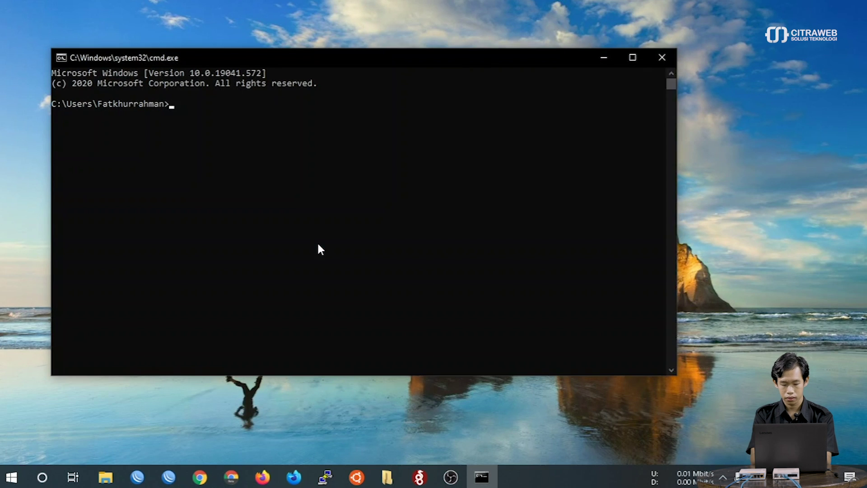
pyautogui.write('ipconfig')
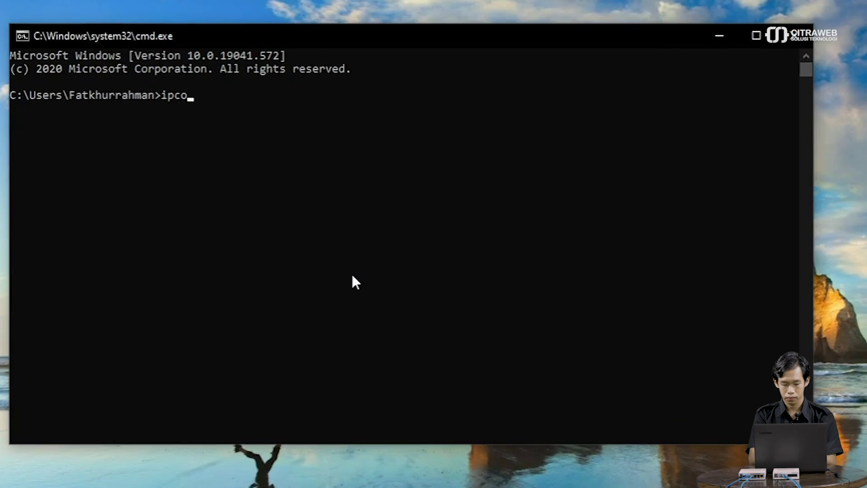
pyautogui.press('Return')
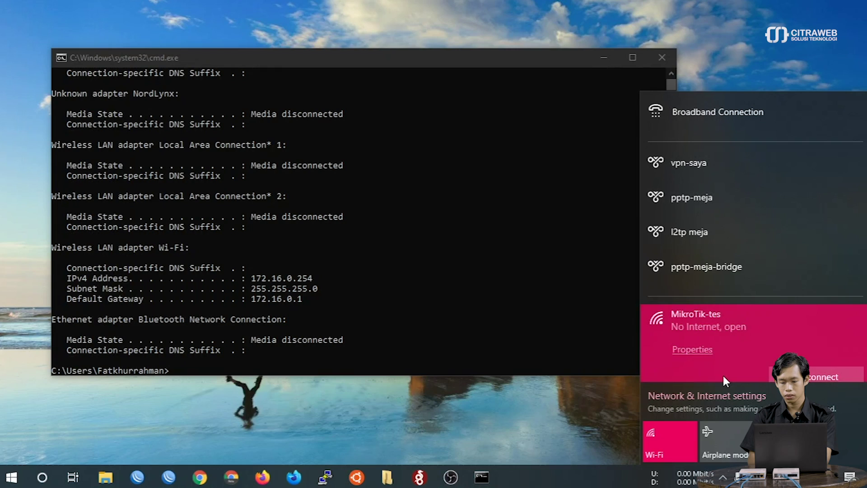
pyautogui.click(519, 252)
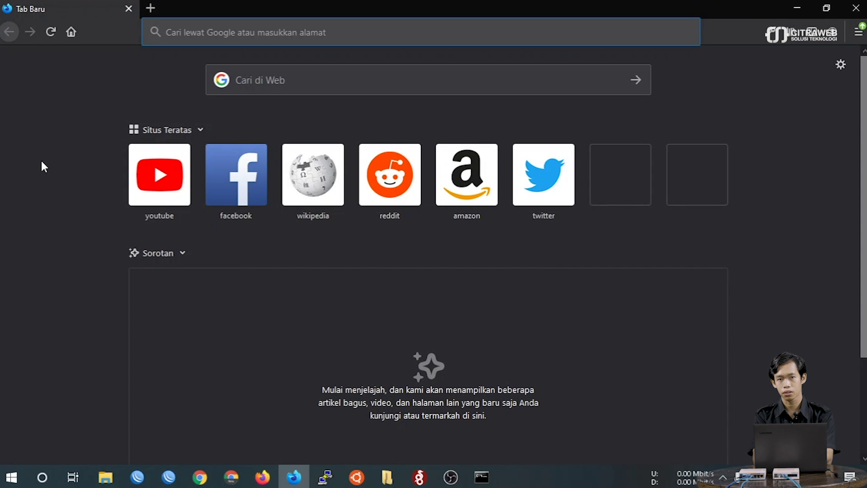
# Step: Load hotspot.ku in the web browser and dismiss the notice covering the login form
pyautogui.write('hots')
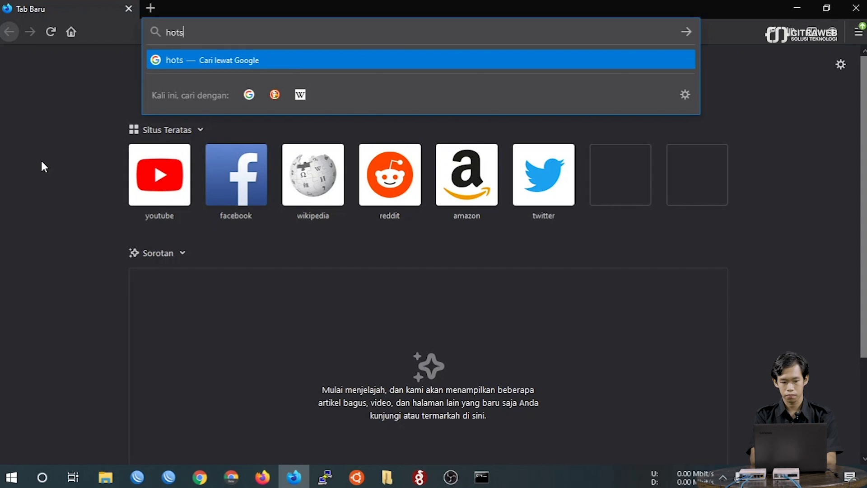
pyautogui.write('pot.ku/')
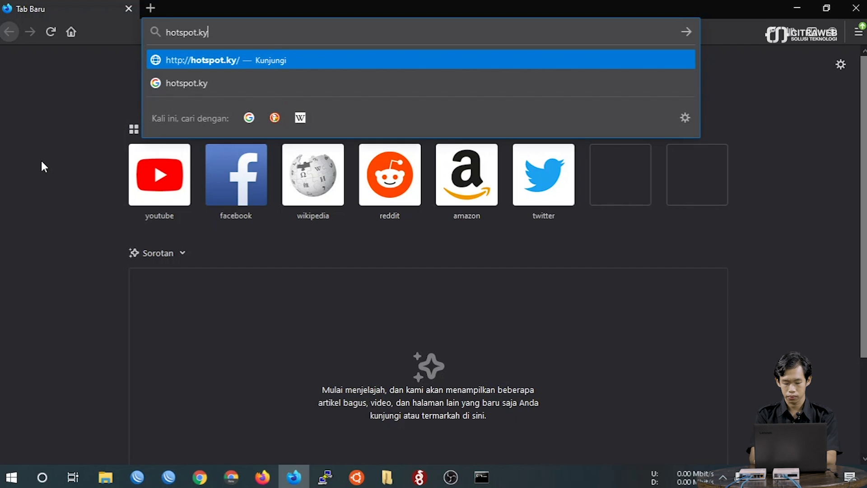
pyautogui.press('Return')
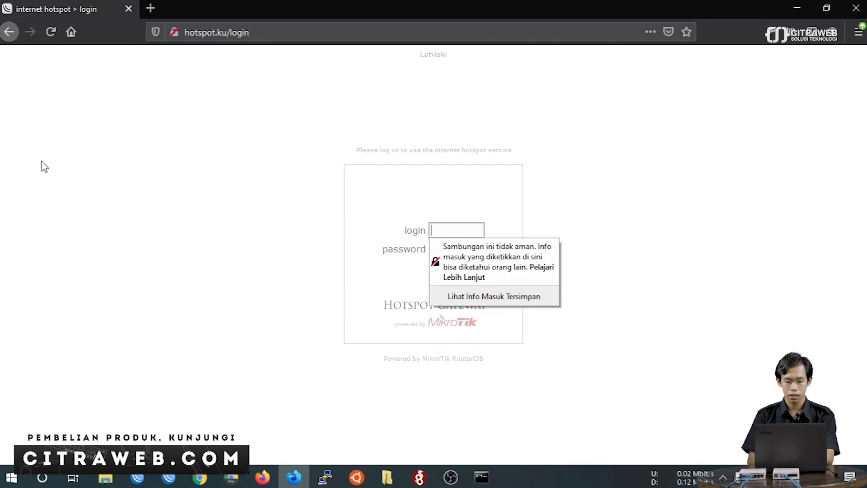
pyautogui.click(281, 270)
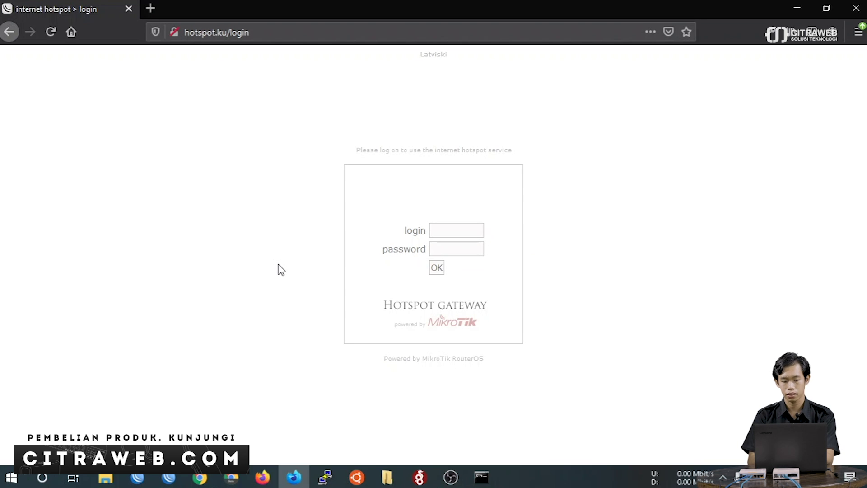
# Step: Log in to the hotspot page as user1 with the account password
pyautogui.click(450, 229)
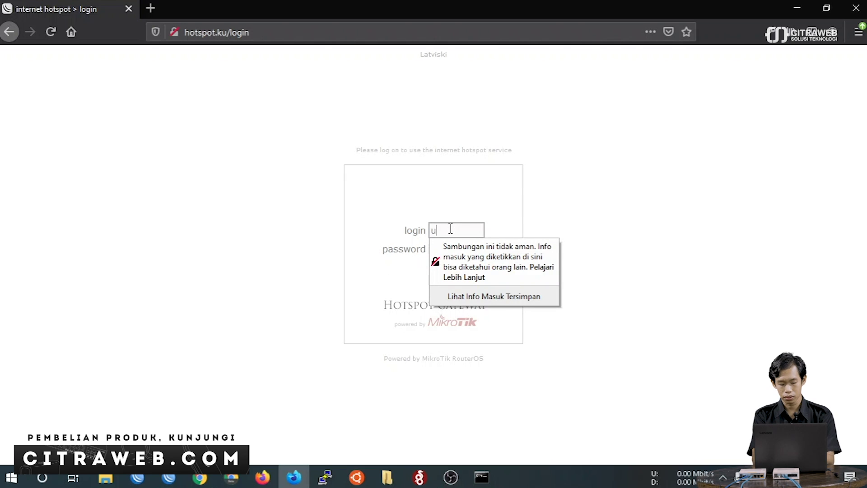
pyautogui.press('Tab')
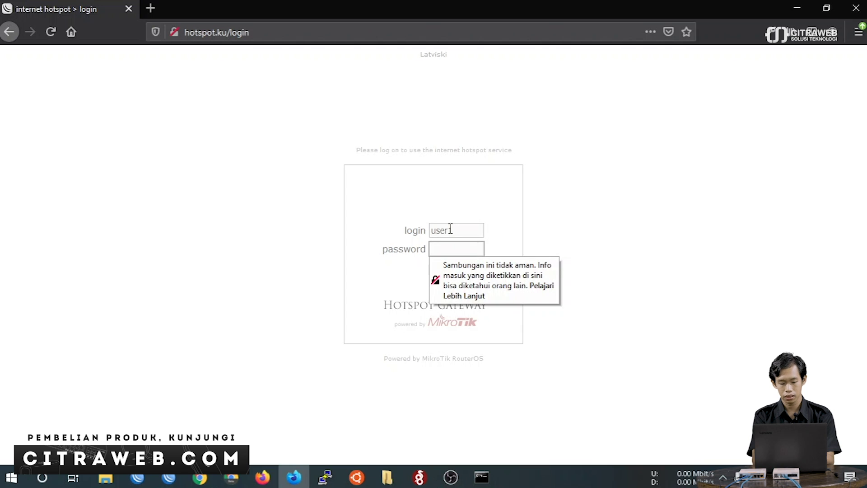
pyautogui.write('1')
pyautogui.click(324, 278)
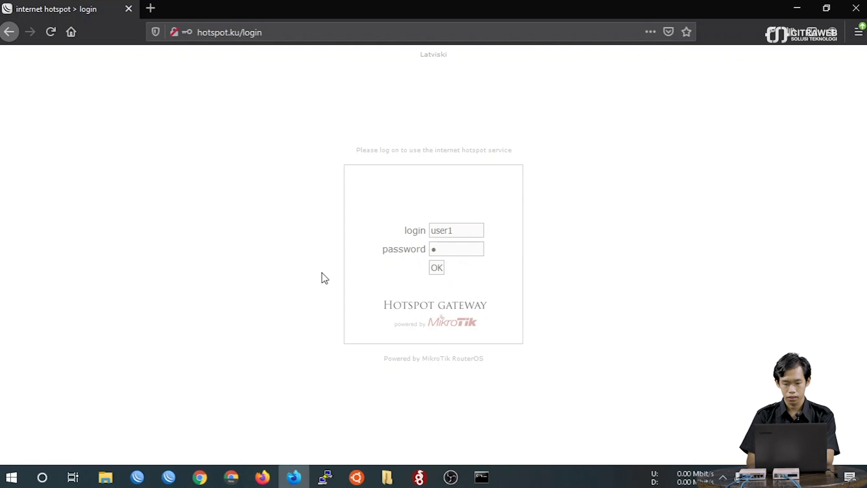
pyautogui.click(437, 268)
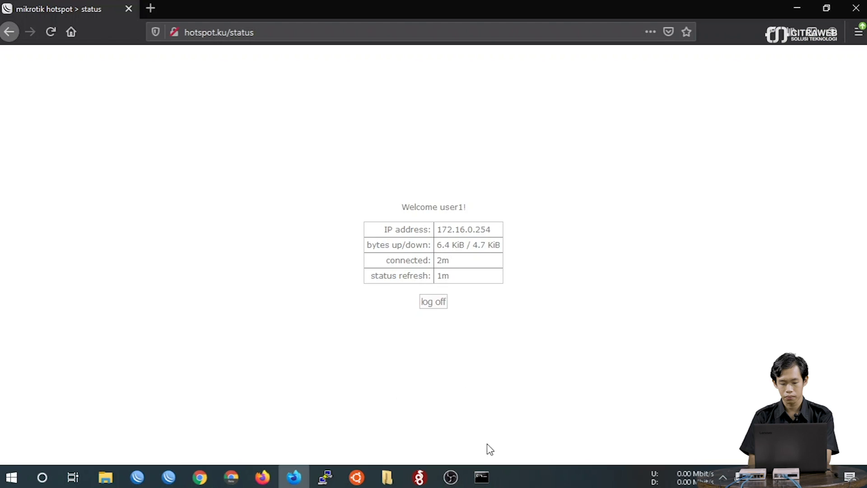
# Step: Test internet access from Command Prompt by pinging mikrotik.com and 8.8.8.8
pyautogui.click(481, 477)
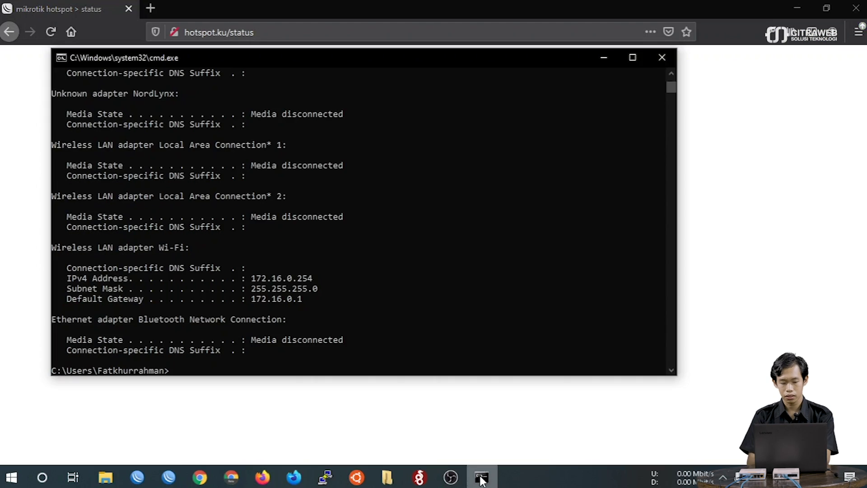
pyautogui.write('ping mikrotik.com')
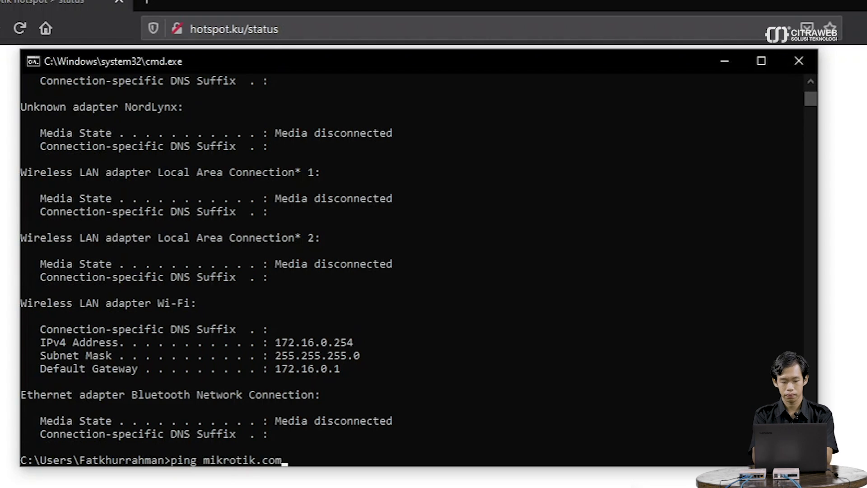
pyautogui.press('Return')
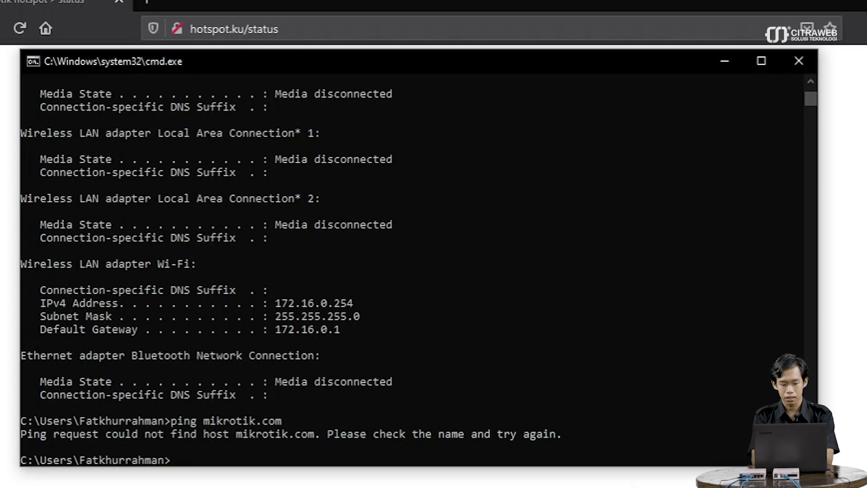
pyautogui.write('ping 8.8.8.8')
pyautogui.press('Return')
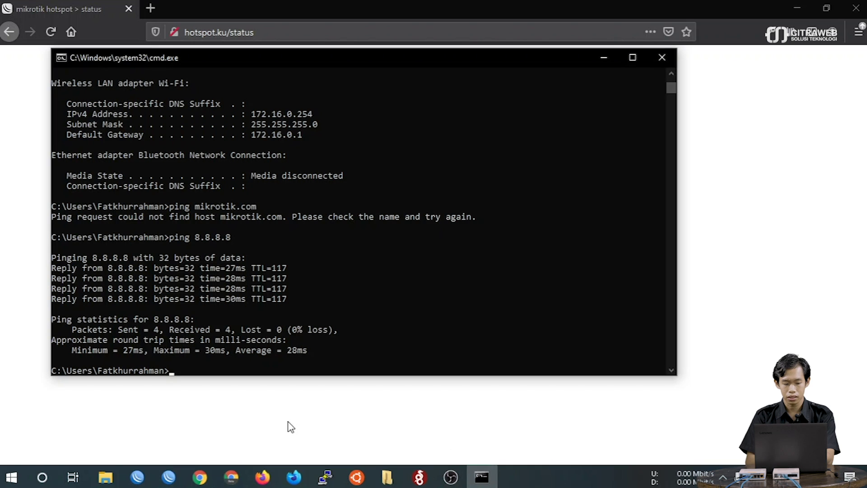
# Step: Switch to WinBox and connect to the distribution router at 172.16.0.1 as admin
pyautogui.click(170, 480)
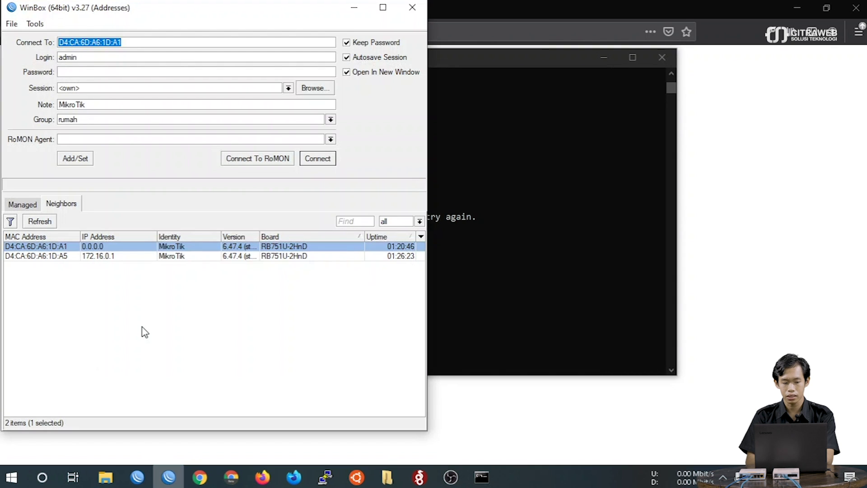
pyautogui.click(103, 257)
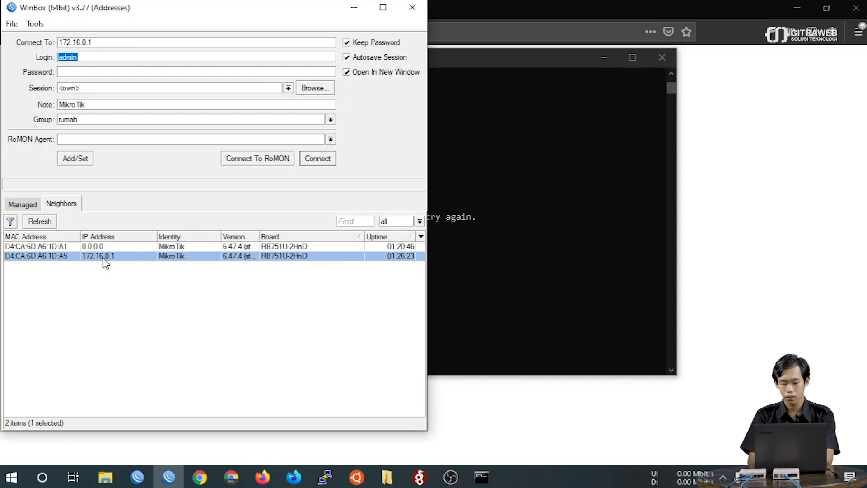
pyautogui.doubleClick(103, 257)
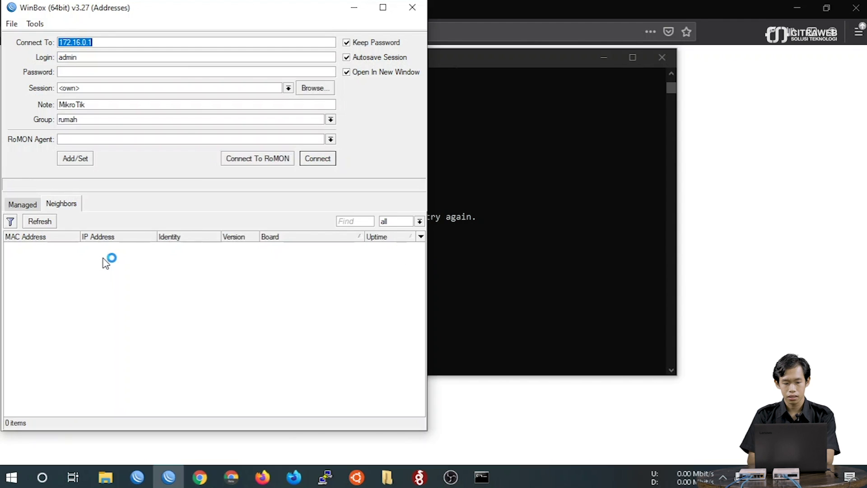
# Step: Allow remote requests in the router's DNS settings, set the DNS server to 10.0.0.1, save, and close the WinBox windows
pyautogui.click(230, 219)
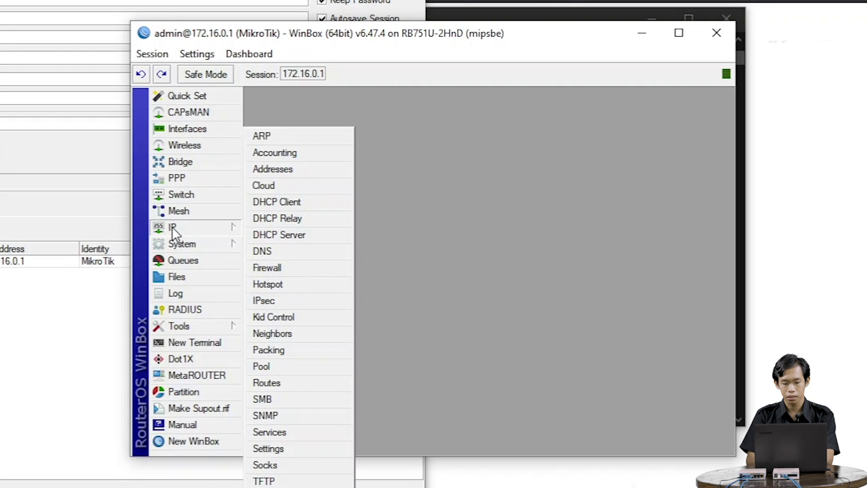
pyautogui.click(261, 250)
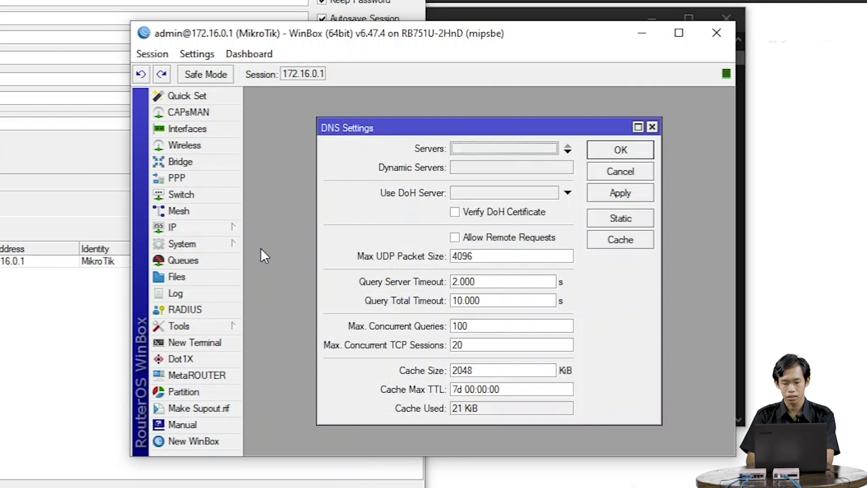
pyautogui.click(480, 240)
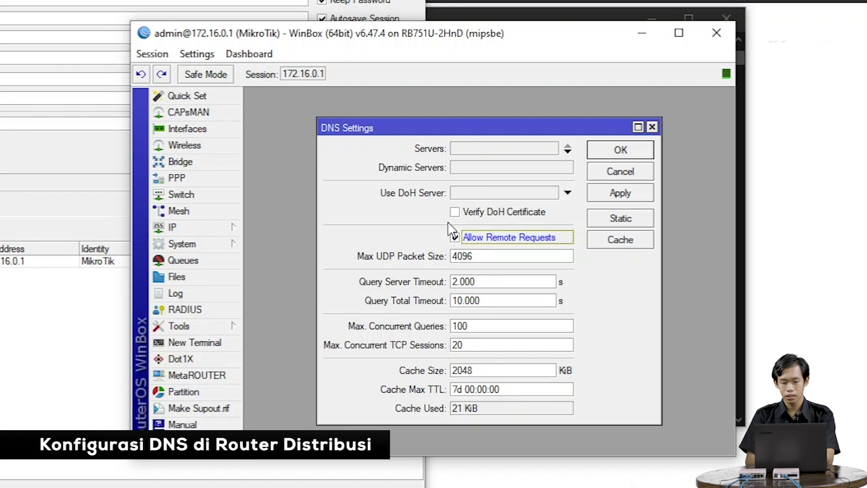
pyautogui.click(472, 149)
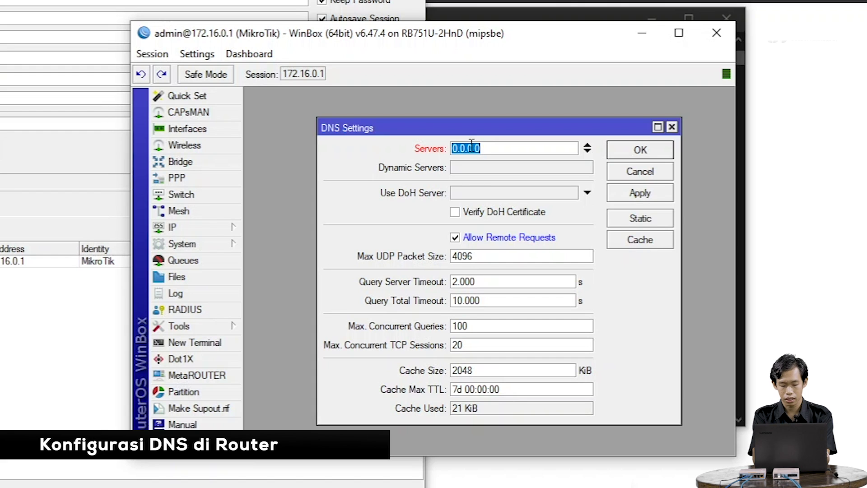
pyautogui.write('10.0.0.1')
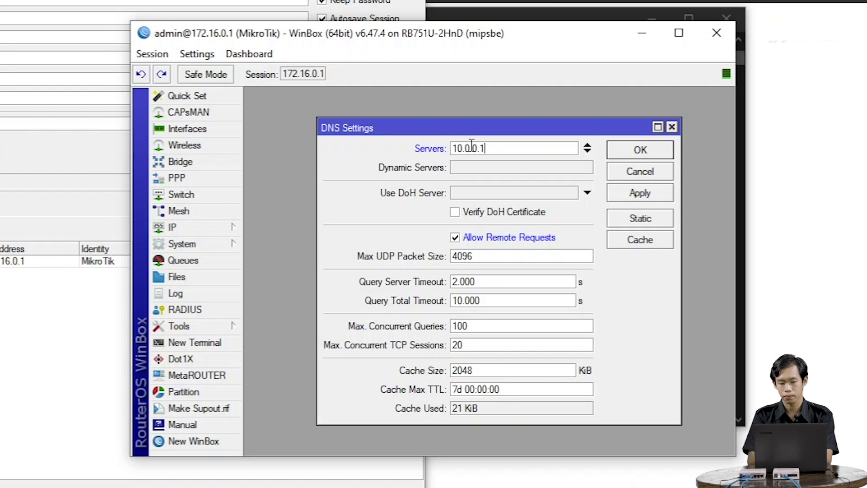
pyautogui.click(627, 195)
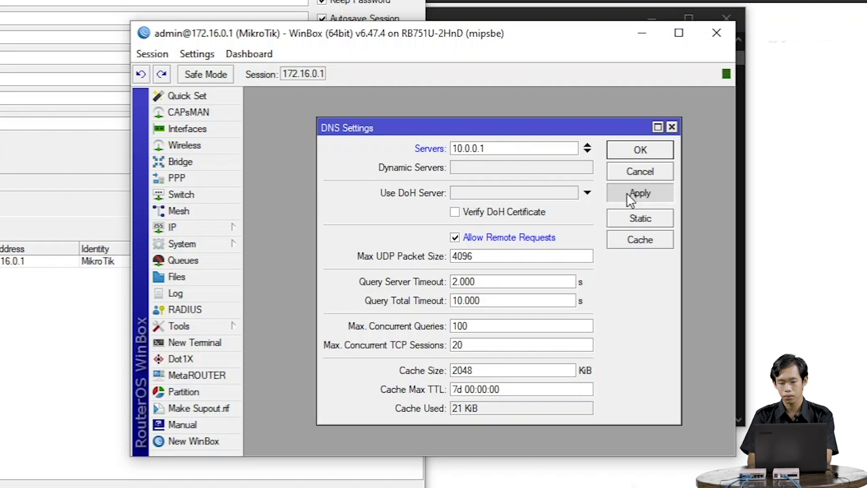
pyautogui.click(636, 150)
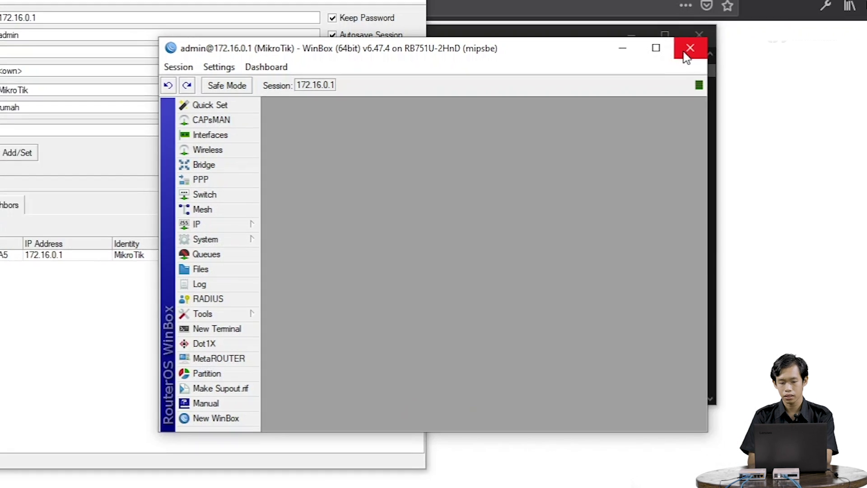
pyautogui.click(717, 33)
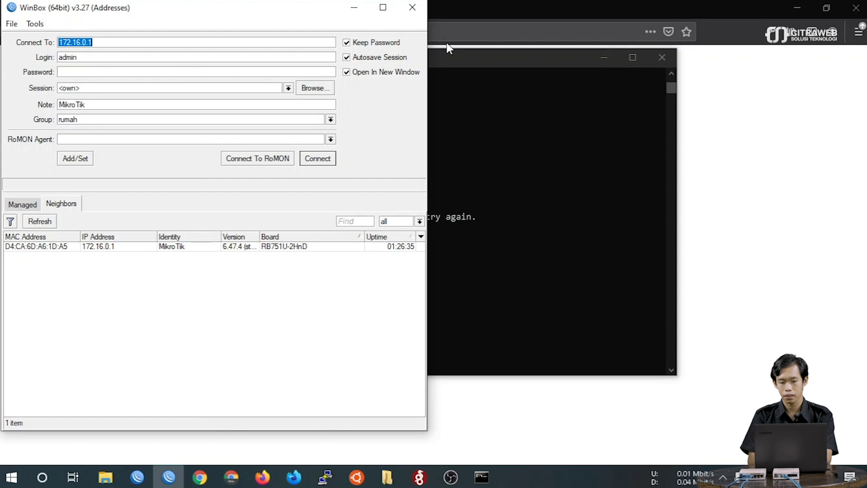
pyautogui.click(412, 8)
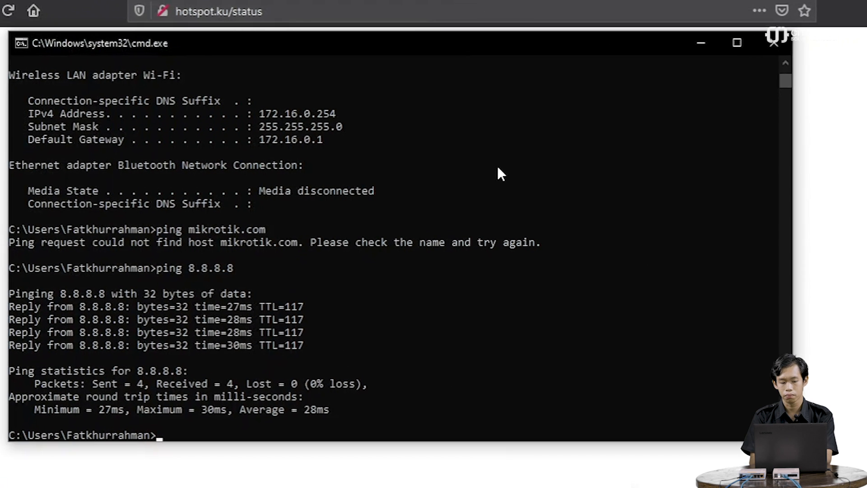
# Step: Repeat the ping to mikrotik.com in Command Prompt to test DNS resolution
pyautogui.click(498, 168)
pyautogui.press('Up')
pyautogui.press('Up')
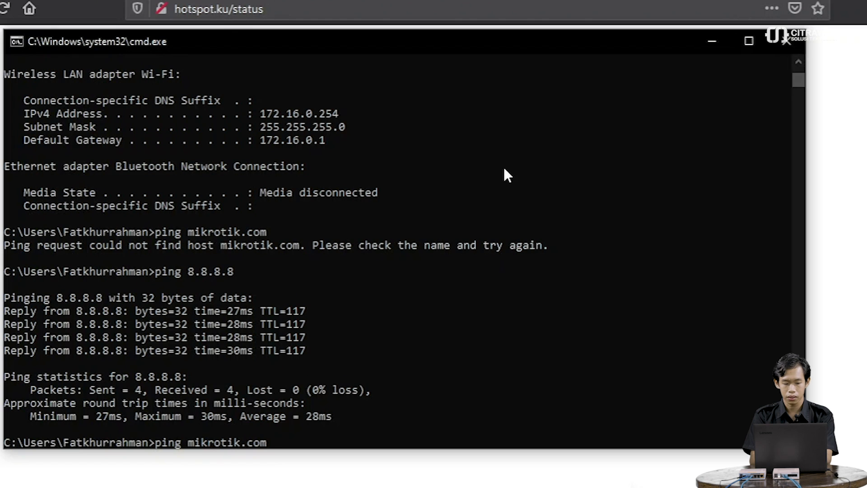
pyautogui.press('Return')
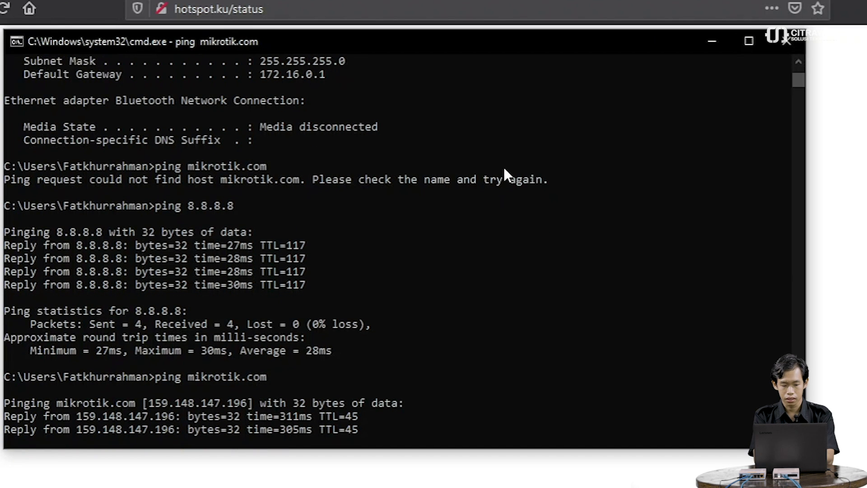